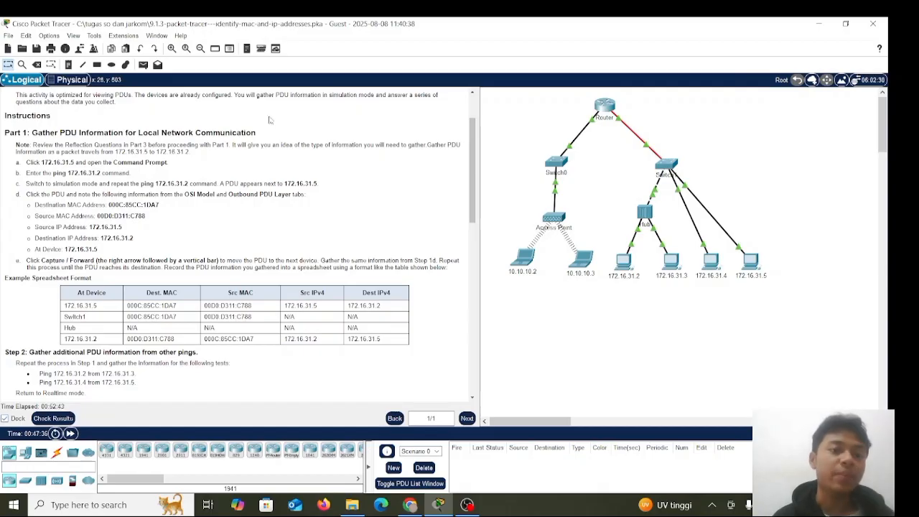
# Read through the activity's objectives, background and Part 1 instructions for gathering local PDU information
pyautogui.scroll(1, 285, 140)
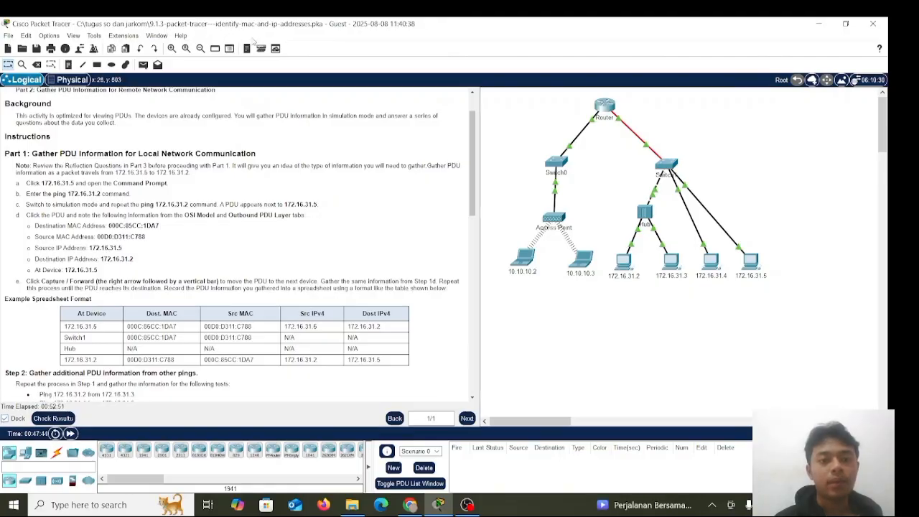
pyautogui.scroll(1, 252, 196)
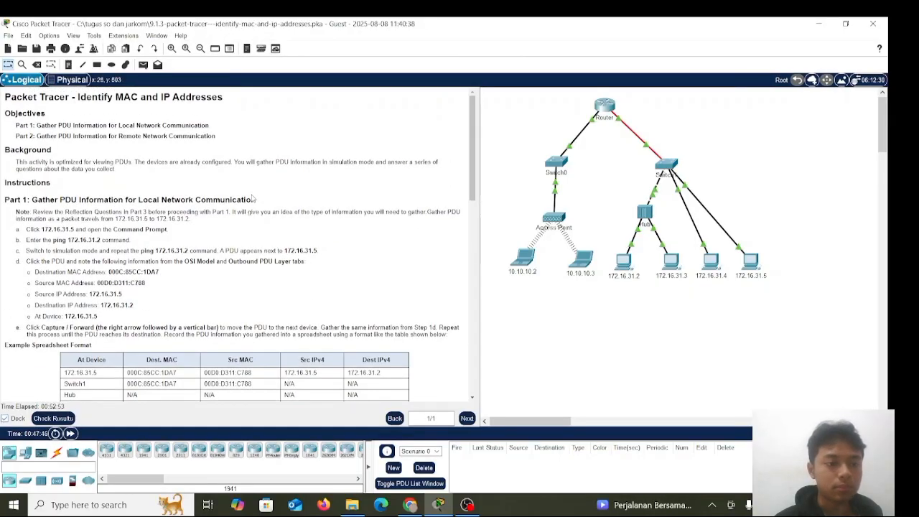
pyautogui.scroll(-1, 166, 172)
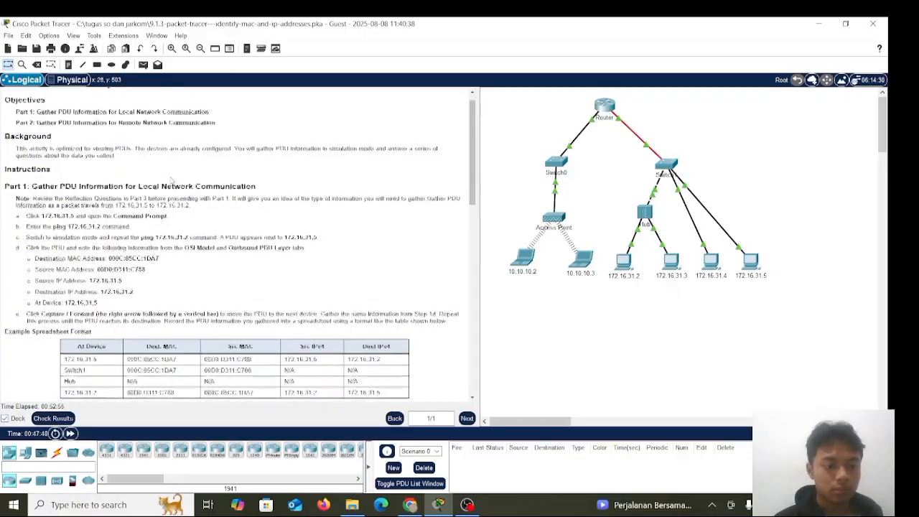
pyautogui.scroll(1, 139, 152)
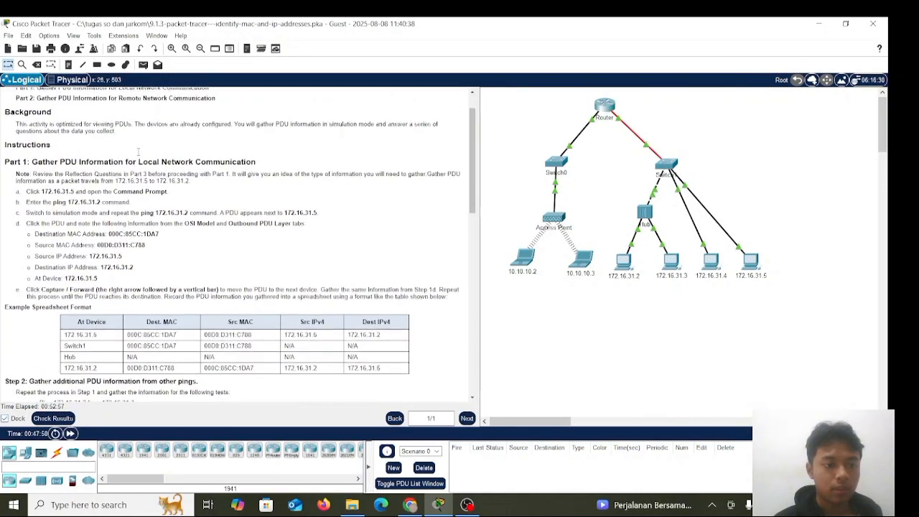
pyautogui.scroll(-1, 137, 152)
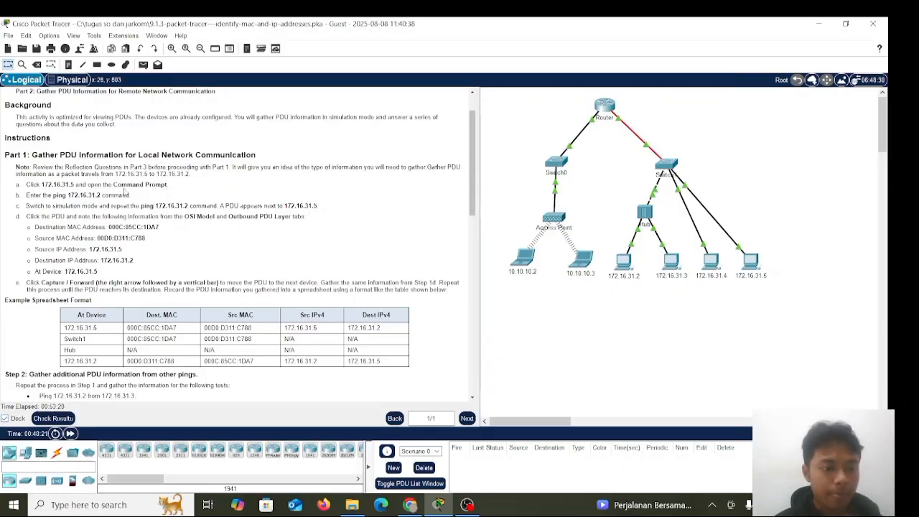
pyautogui.scroll(-1, 125, 193)
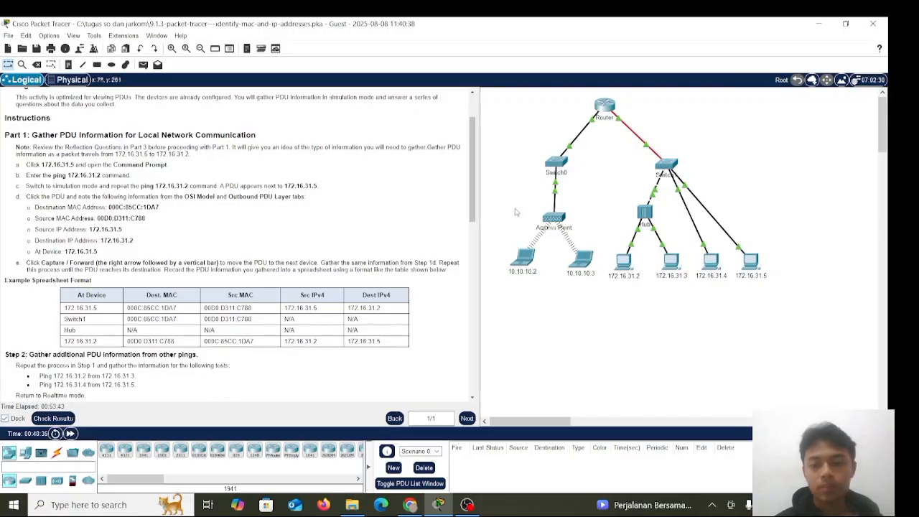
# Open the Command Prompt on PC 172.16.31.5 and view its latest ping to 172.16.31.2
pyautogui.click(750, 259)
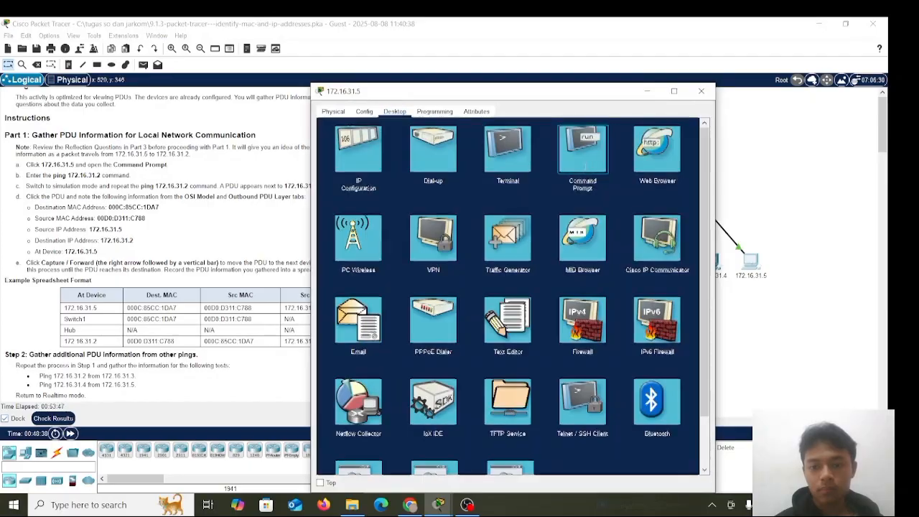
pyautogui.click(586, 170)
pyautogui.scroll(-3, 528, 290)
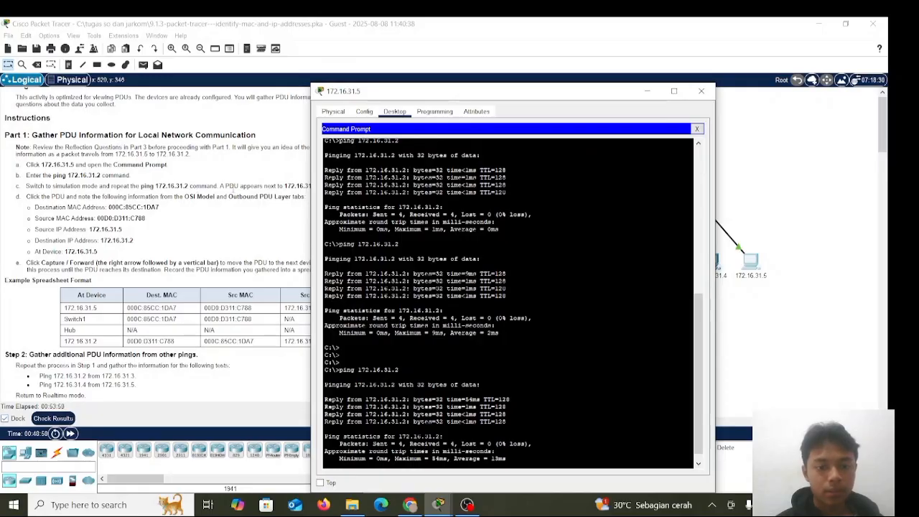
# Switch the network to Simulation mode and narrow the instructions pane so the whole topology fits beside it
pyautogui.click(308, 242)
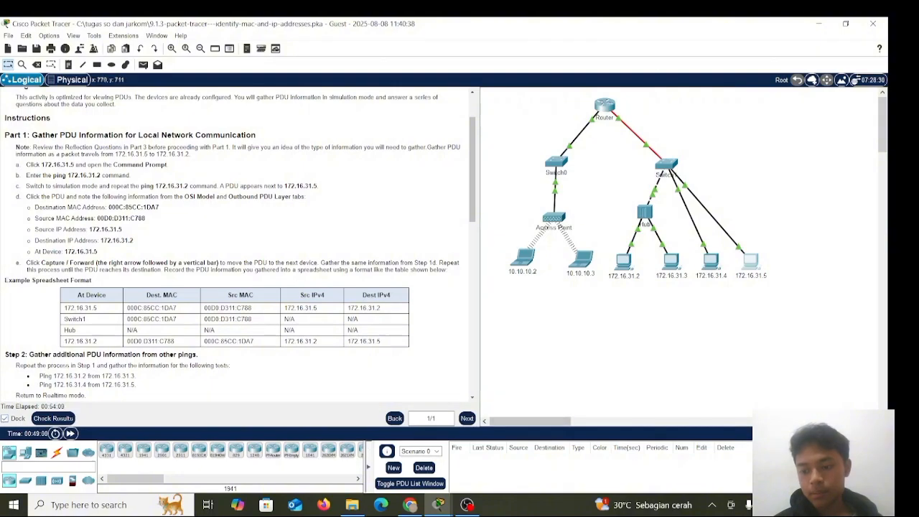
pyautogui.click(859, 433)
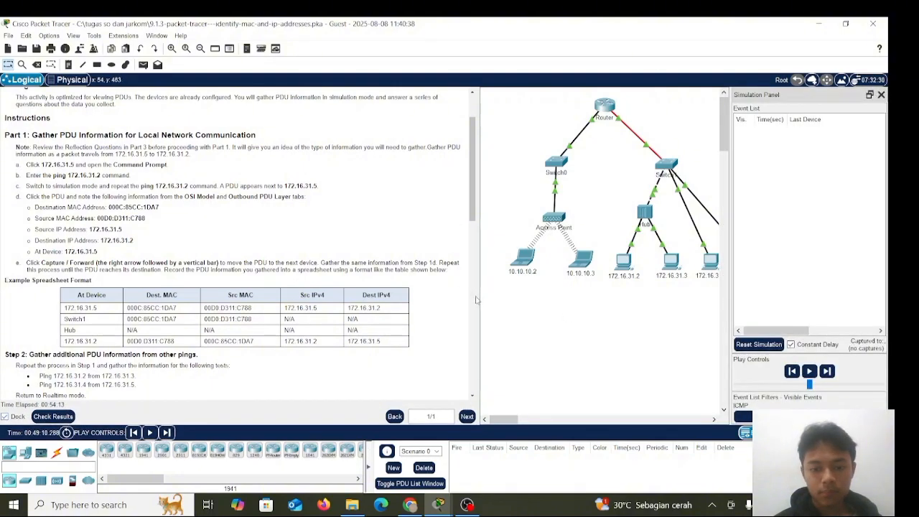
pyautogui.moveTo(475, 300); pyautogui.dragTo(468, 297)
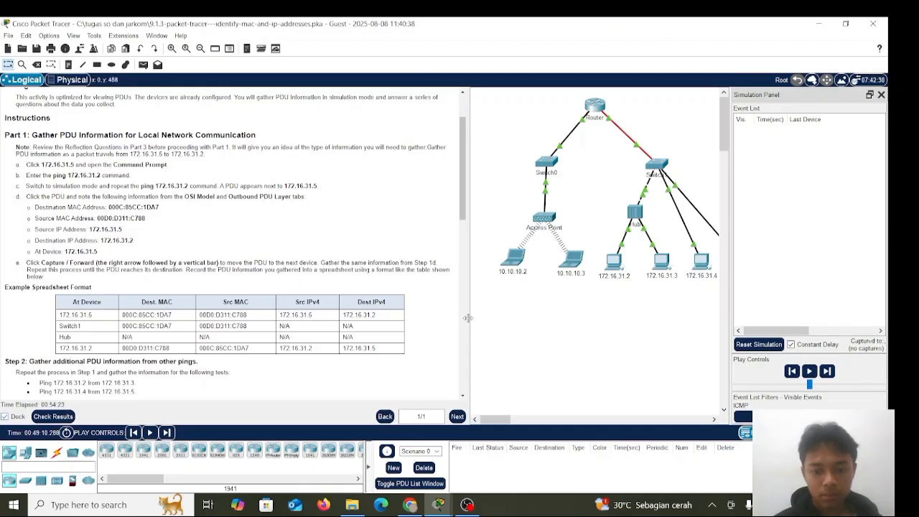
pyautogui.moveTo(466, 318); pyautogui.dragTo(395, 331)
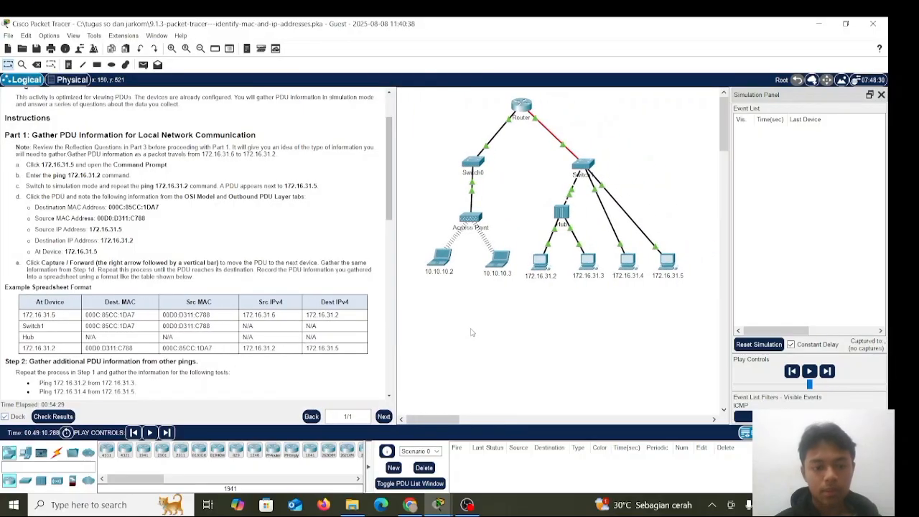
# Run ping 172.16.31.2 again from the Command Prompt of PC 172.16.31.5 and return to the topology
pyautogui.scroll(-1, 309, 277)
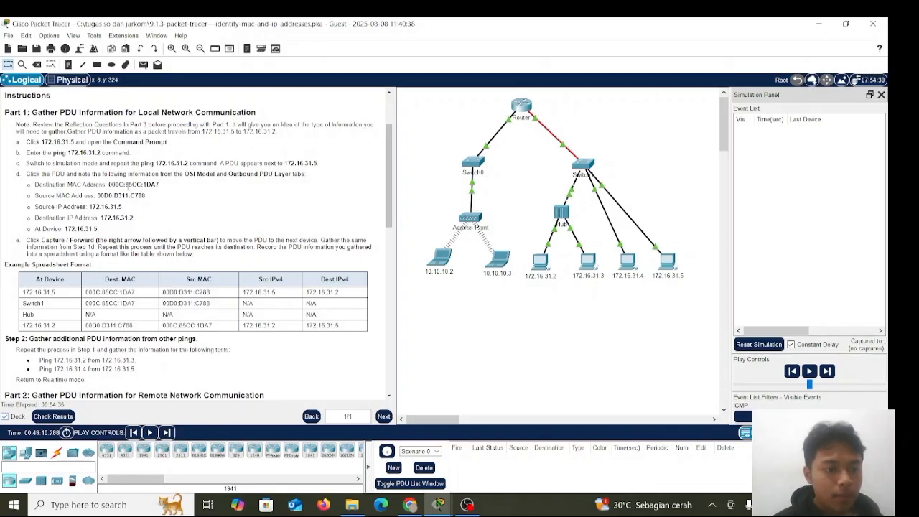
pyautogui.scroll(-1, 143, 190)
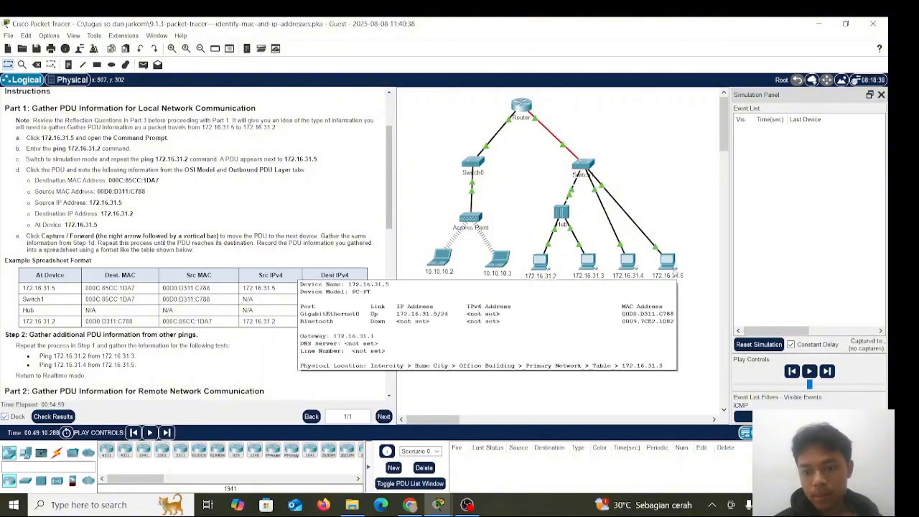
pyautogui.click(669, 263)
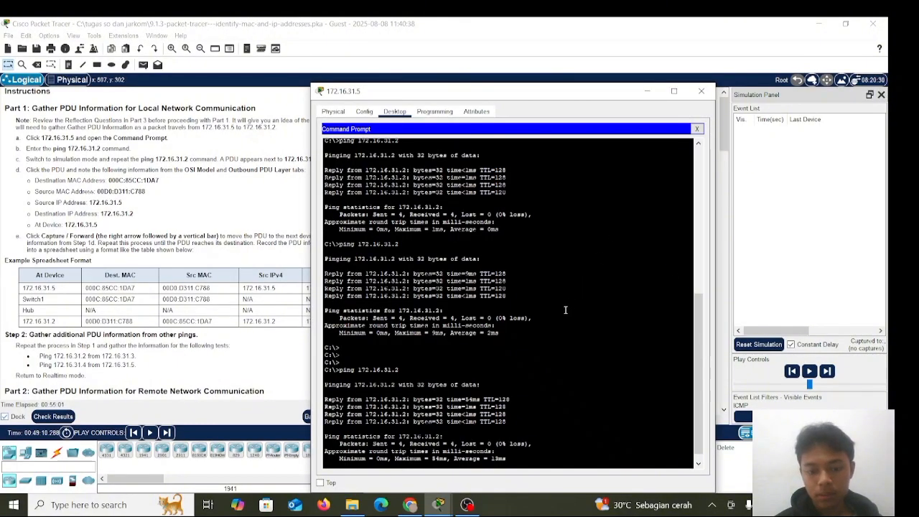
pyautogui.press('Return')
pyautogui.press('Return')
pyautogui.press('Return')
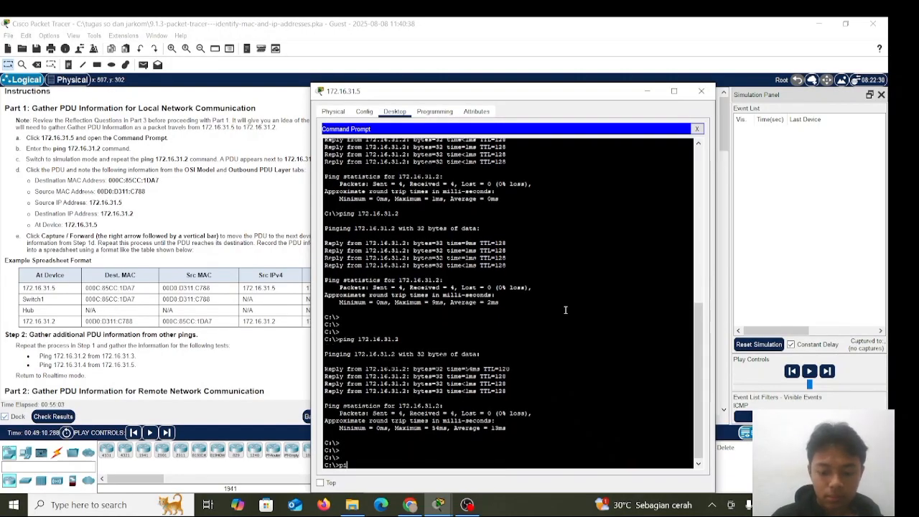
pyautogui.press('Up')
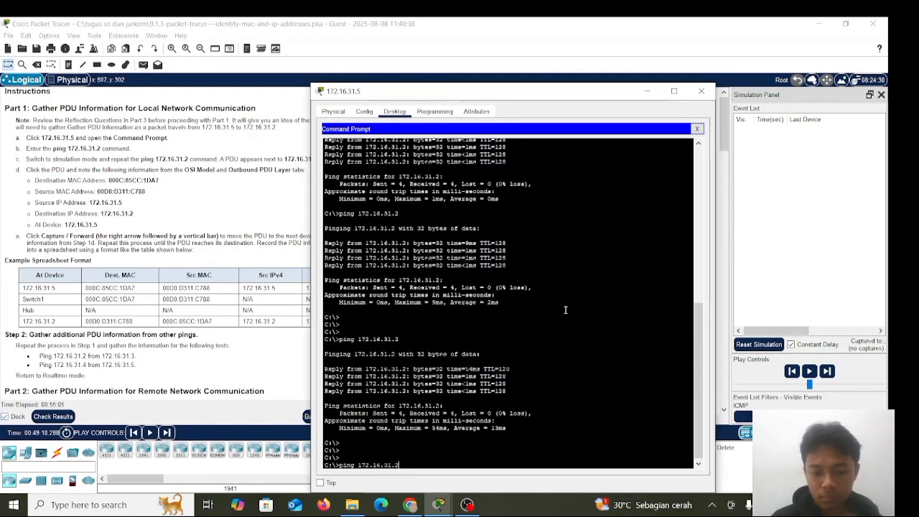
pyautogui.press('Return')
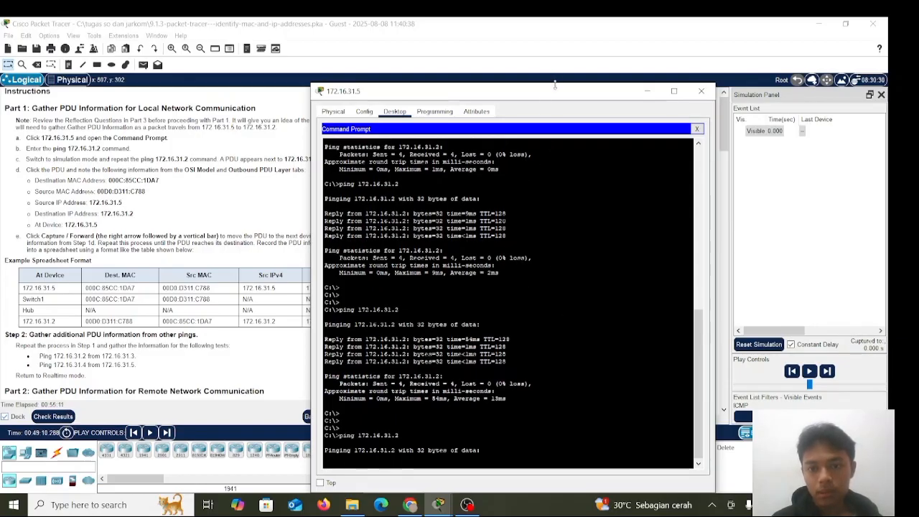
pyautogui.click(554, 57)
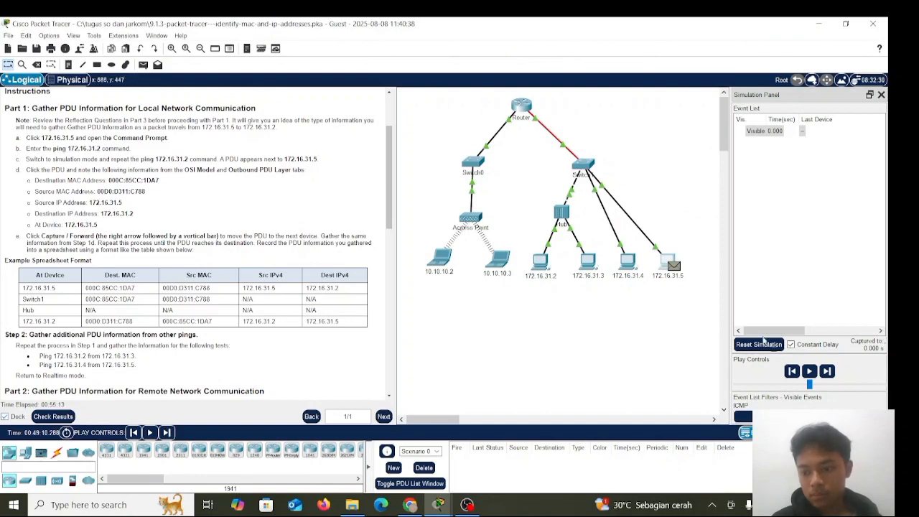
# Advance the simulation three events so the ping packet travels from 172.16.31.5 through Switch1 and the Hub to 172.16.31.2
pyautogui.click(827, 371)
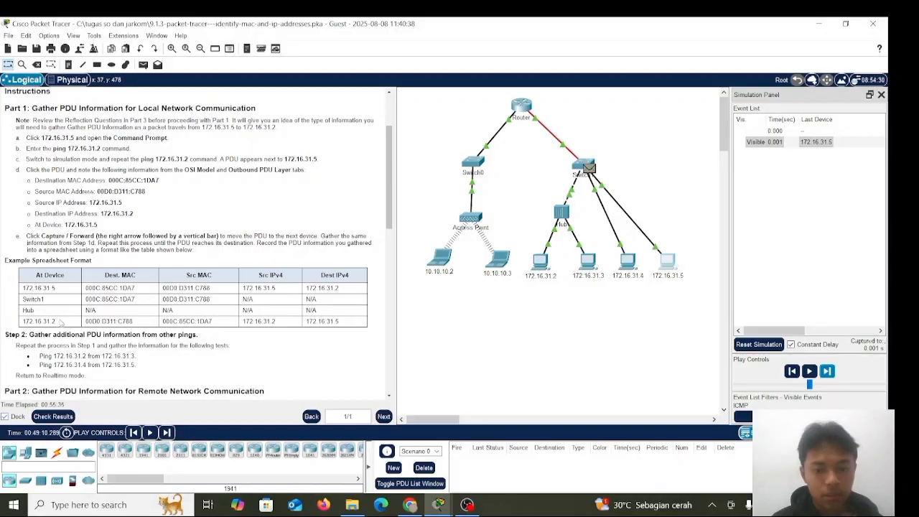
pyautogui.click(826, 371)
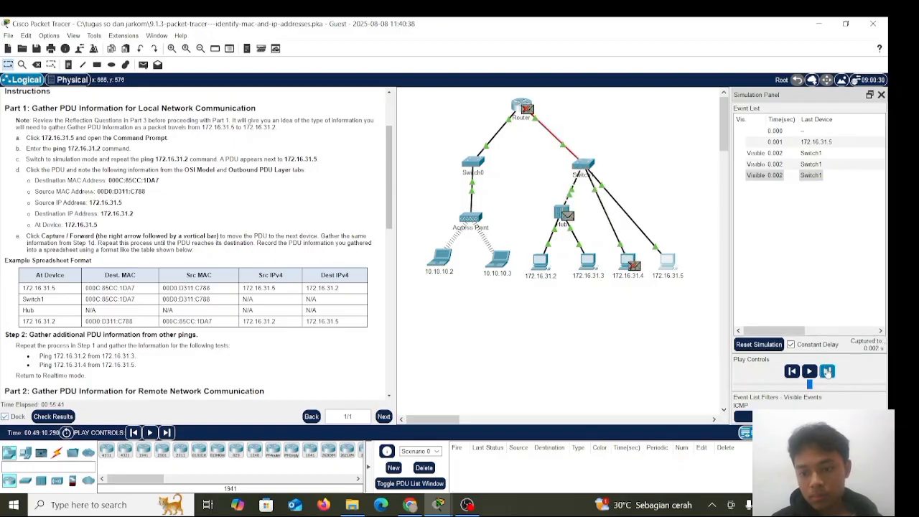
pyautogui.click(826, 371)
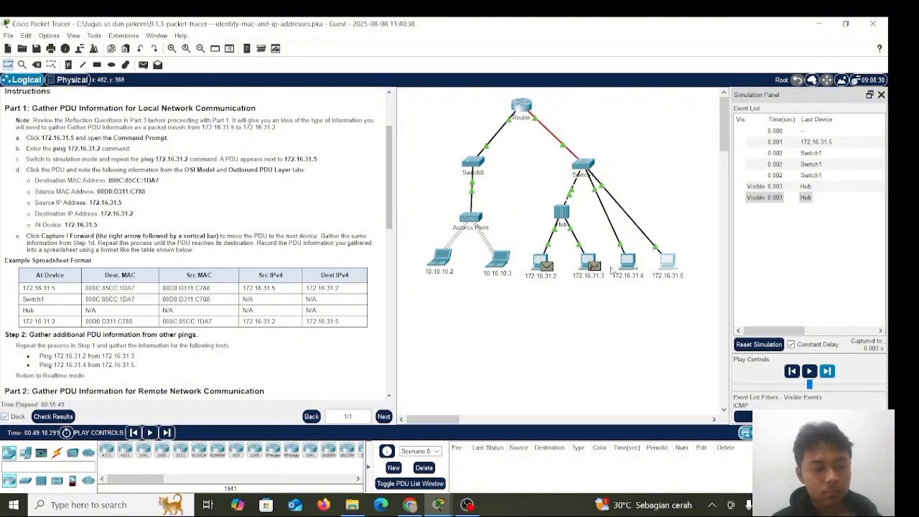
# Open the PDU at 172.16.31.2 and examine its inbound and outbound OSI layers one by one, then leave the details
pyautogui.scroll(-1, 296, 286)
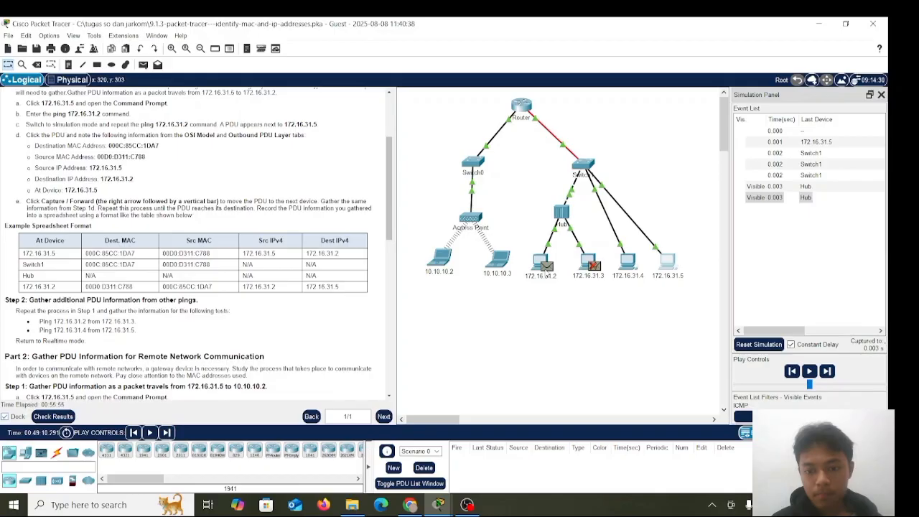
pyautogui.click(547, 265)
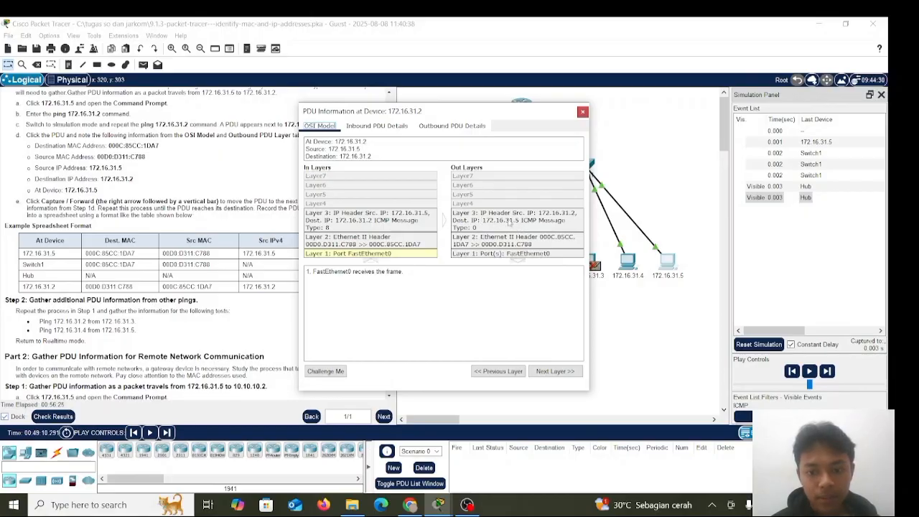
pyautogui.click(563, 369)
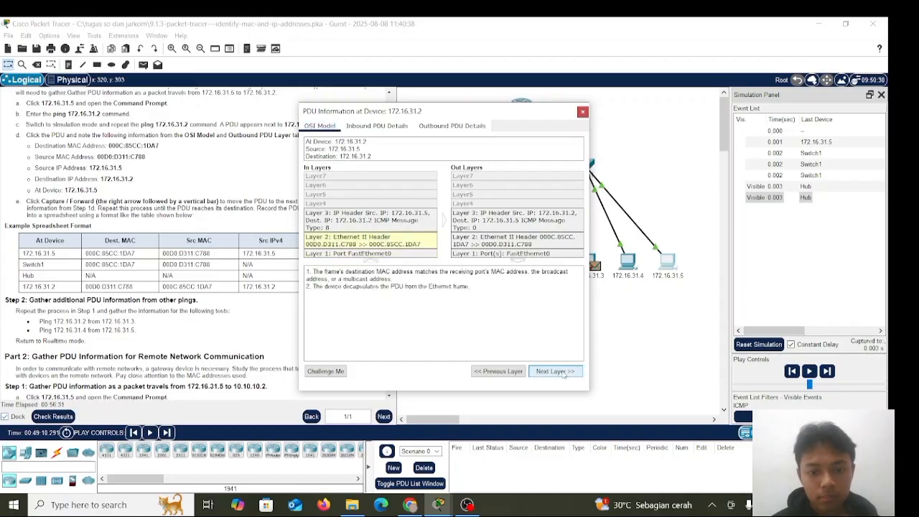
pyautogui.click(563, 374)
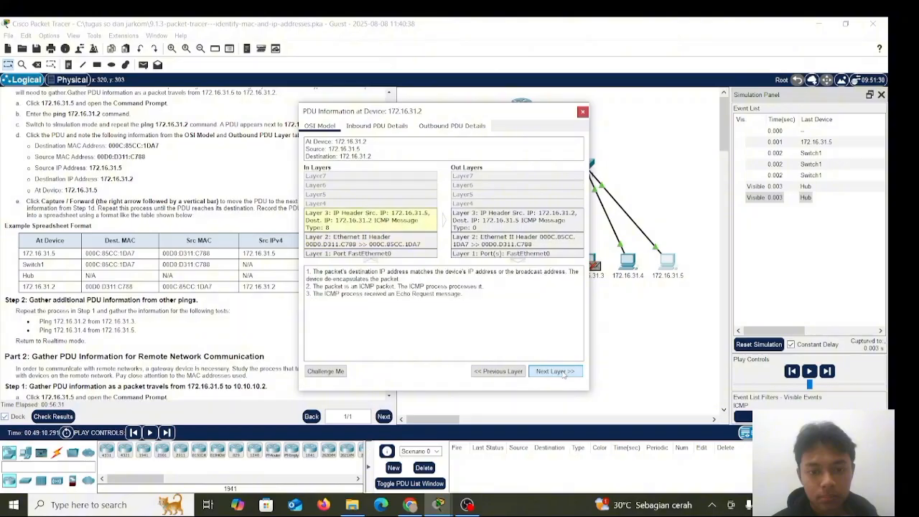
pyautogui.click(519, 371)
pyautogui.click(519, 372)
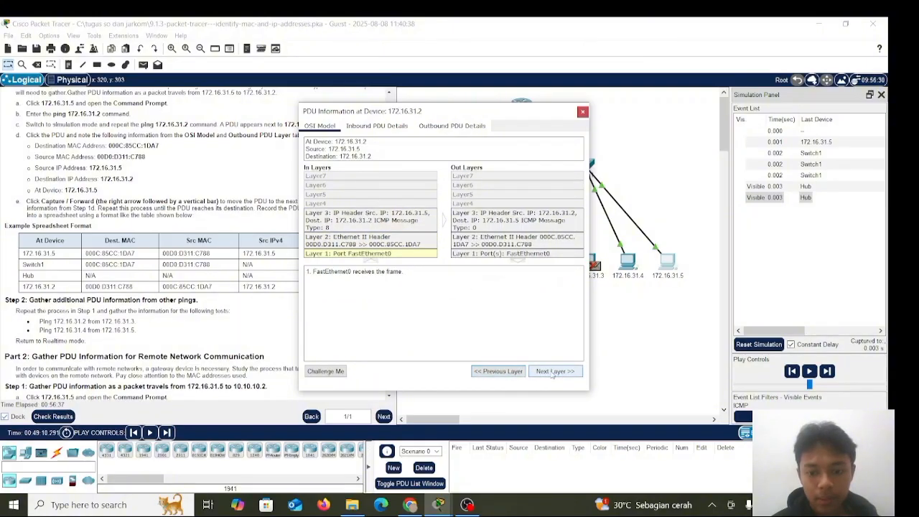
pyautogui.click(552, 372)
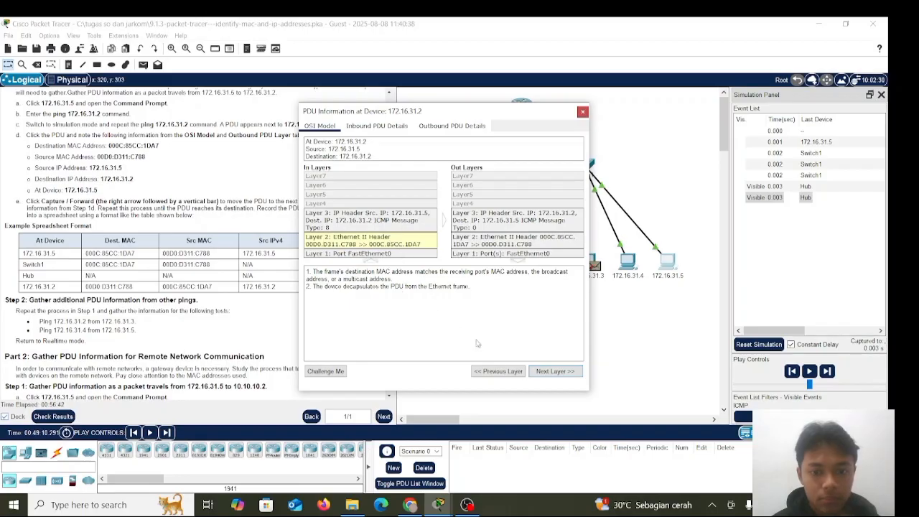
pyautogui.click(547, 374)
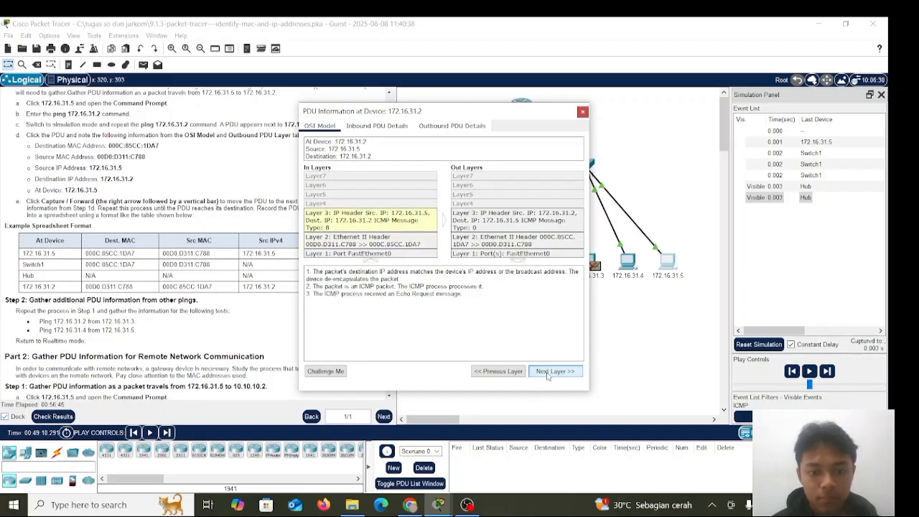
pyautogui.click(557, 376)
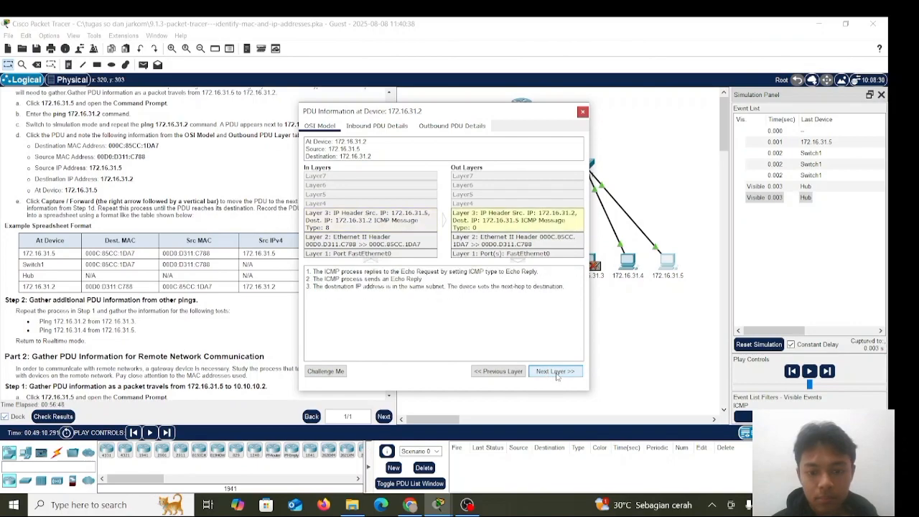
pyautogui.click(557, 376)
pyautogui.click(557, 376)
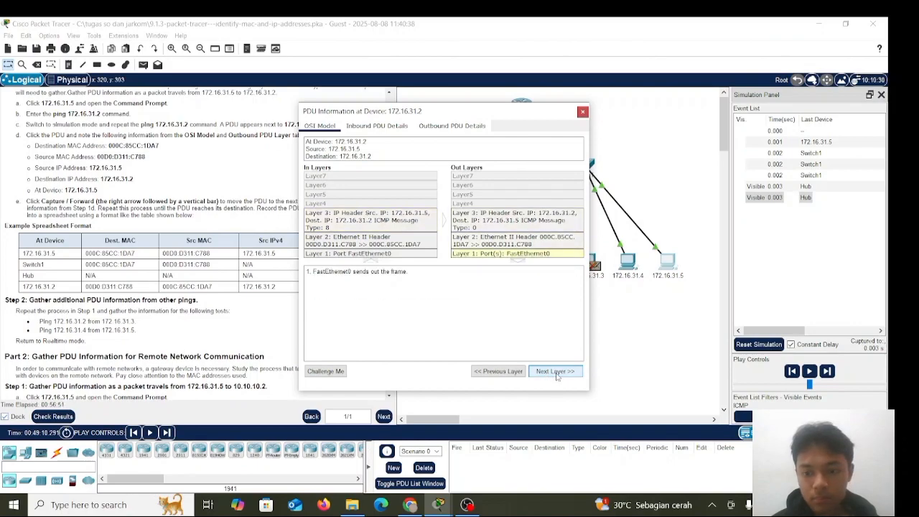
pyautogui.click(634, 350)
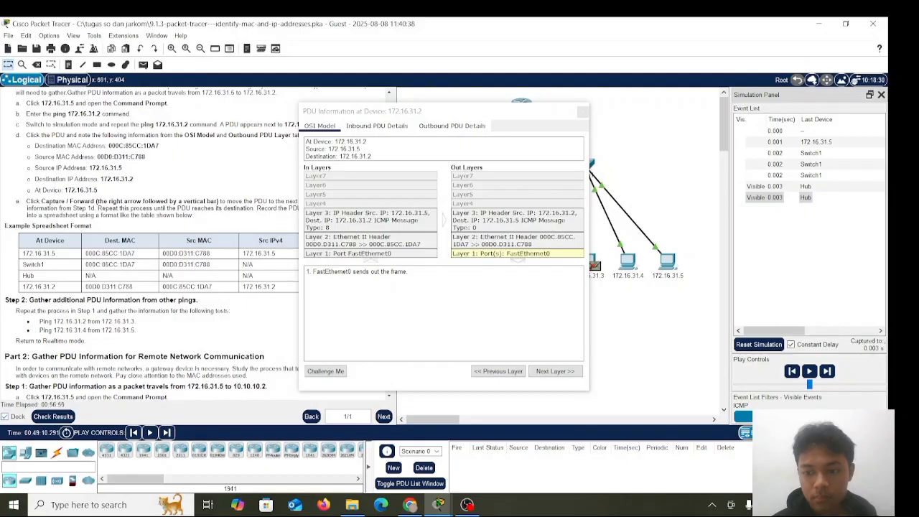
# Return to Realtime mode and read the Step 2 instructions for the additional ping tests
pyautogui.click(807, 432)
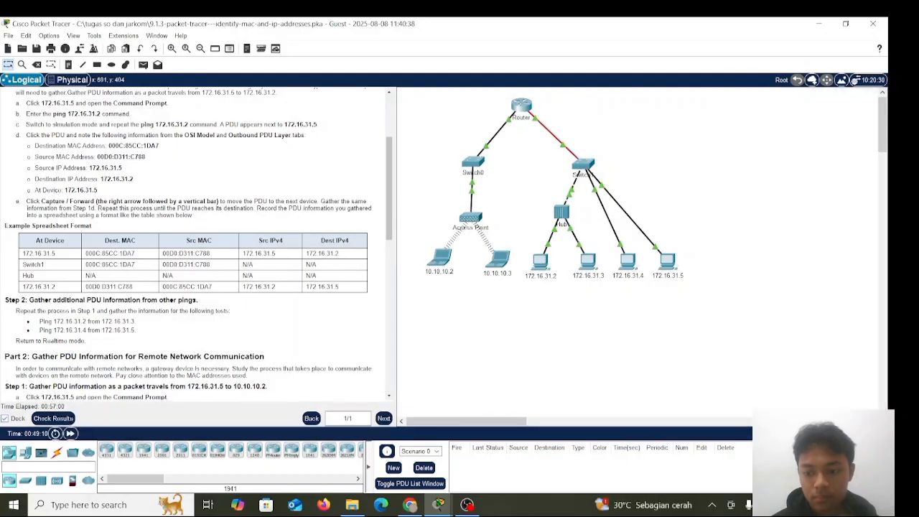
pyautogui.scroll(-2, 237, 260)
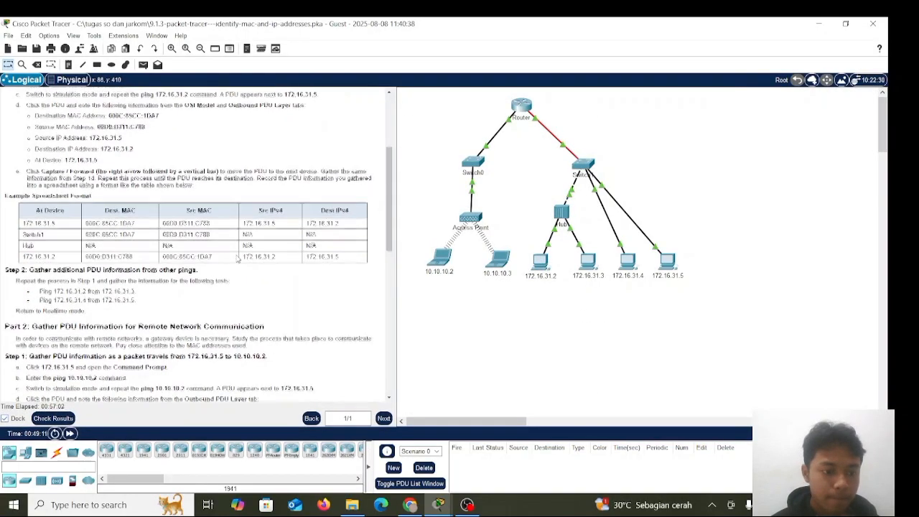
pyautogui.scroll(-1, 237, 259)
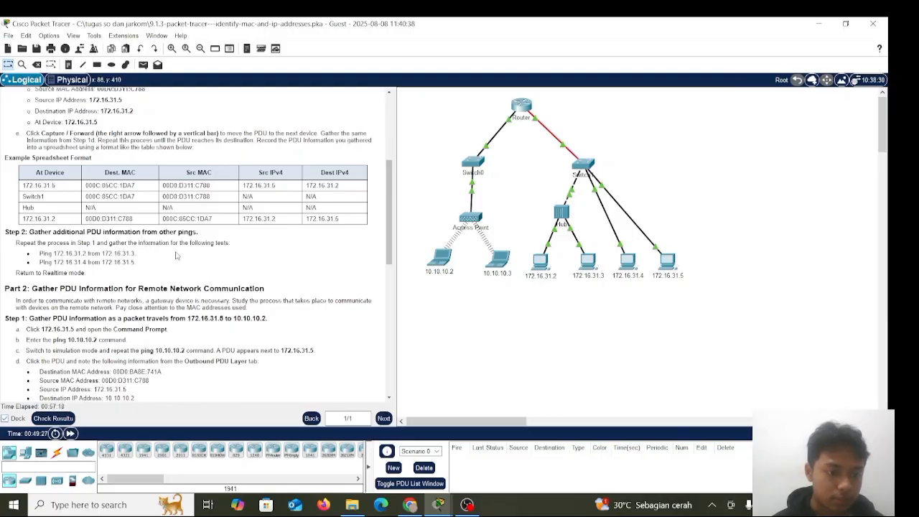
# Enter the command ping 172.16.31.3 in the Command Prompt of PC 172.16.31.2 without running it
pyautogui.scroll(-1, 181, 273)
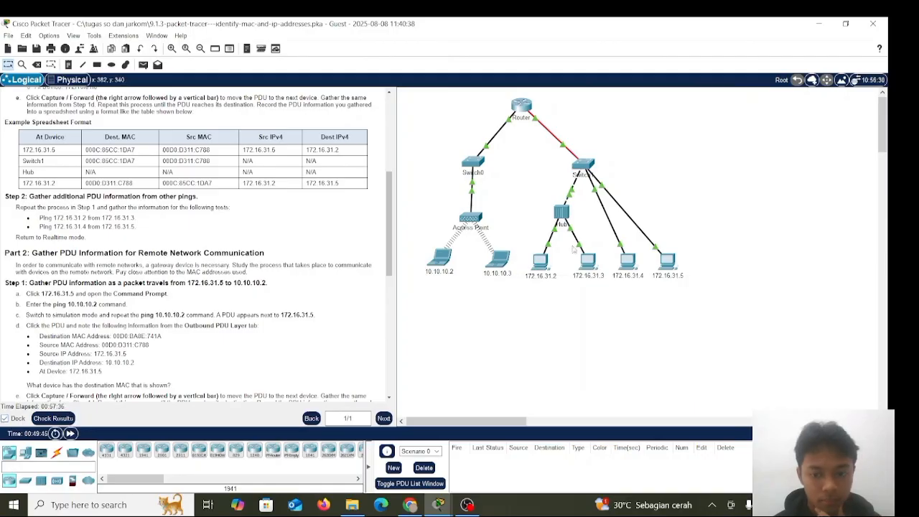
pyautogui.click(538, 263)
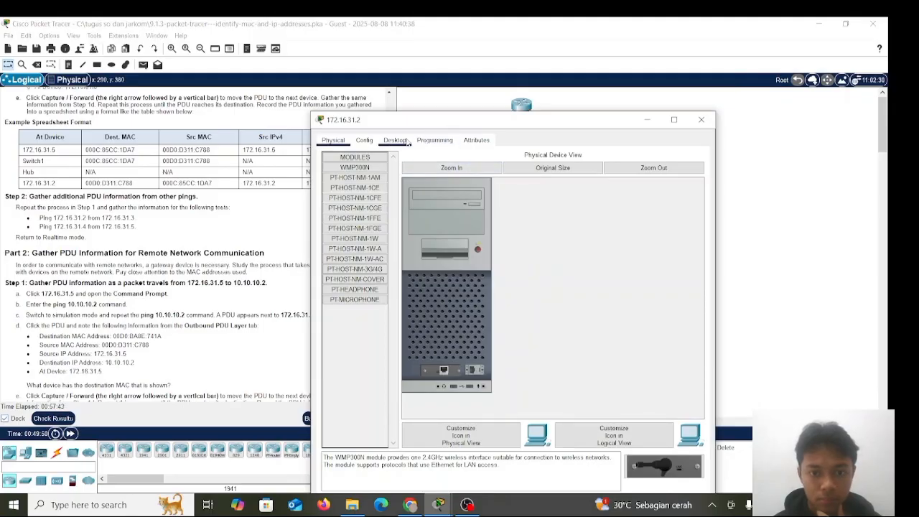
pyautogui.click(405, 141)
pyautogui.click(568, 189)
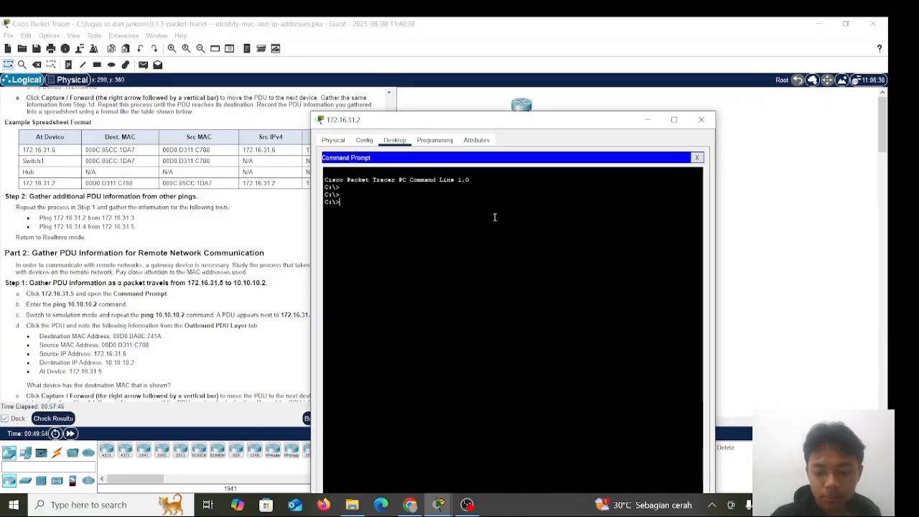
pyautogui.press('Return')
pyautogui.write('ping 172.')
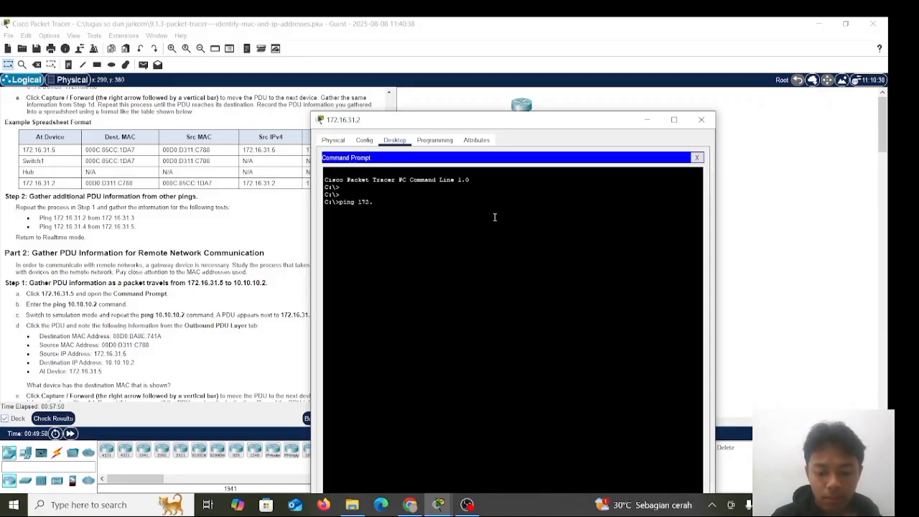
pyautogui.write('16.')
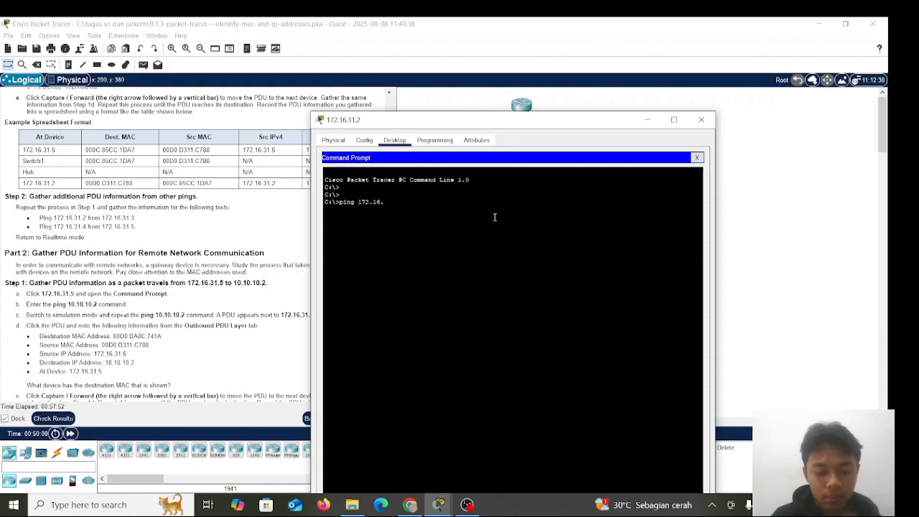
pyautogui.write('31.4')
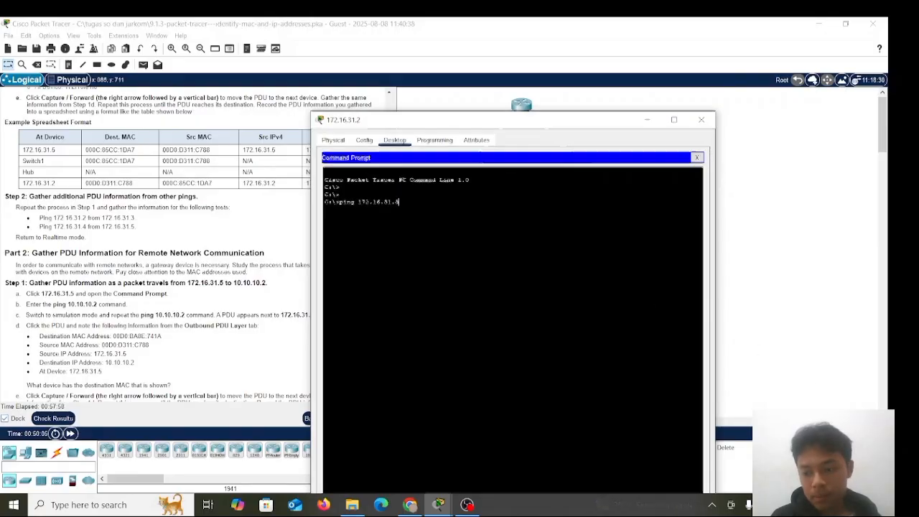
# Switch to Simulation mode and run the prepared ping 172.16.31.3 command on PC 172.16.31.2
pyautogui.click(856, 433)
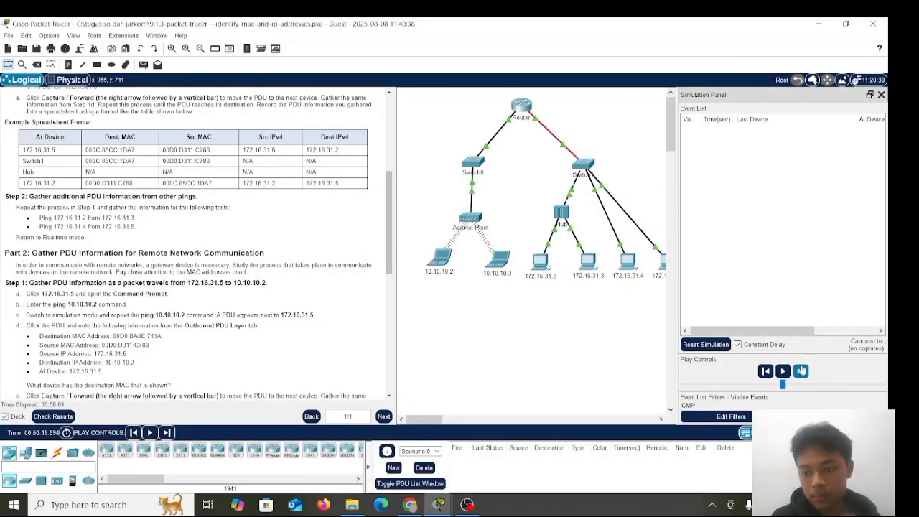
pyautogui.click(545, 263)
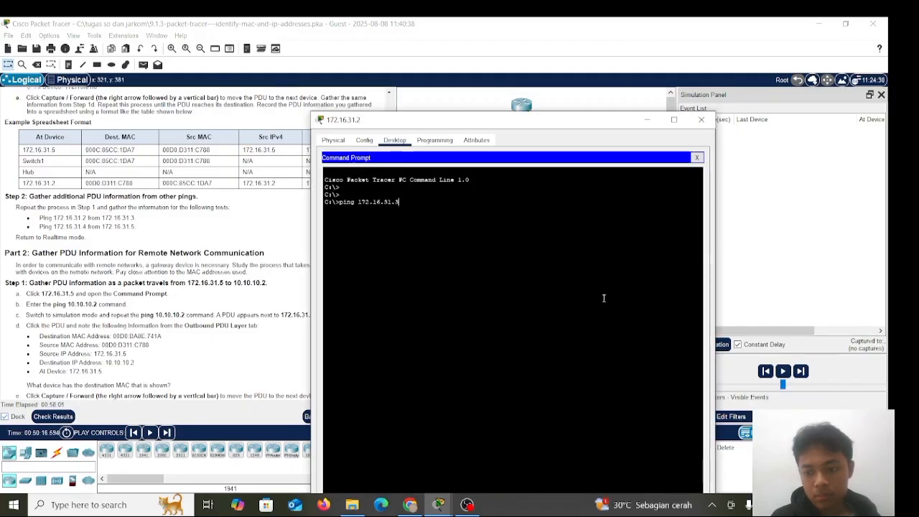
pyautogui.press('Return')
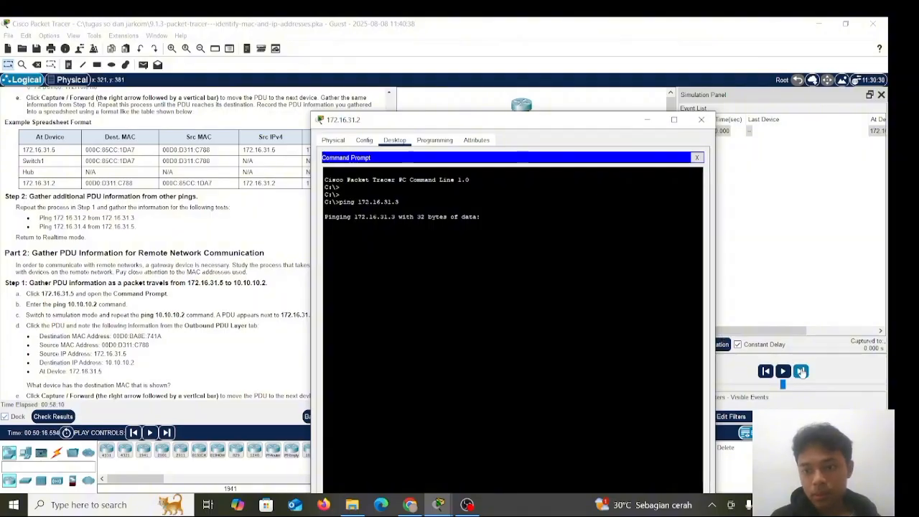
# Advance the simulation three events so the ping packet travels from 172.16.31.2 through the Hub to 172.16.31.3
pyautogui.click(801, 371)
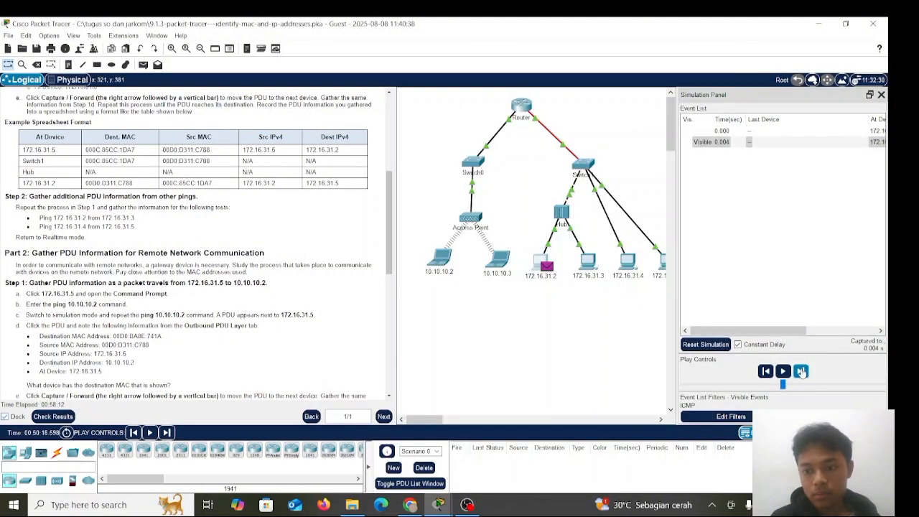
pyautogui.click(800, 371)
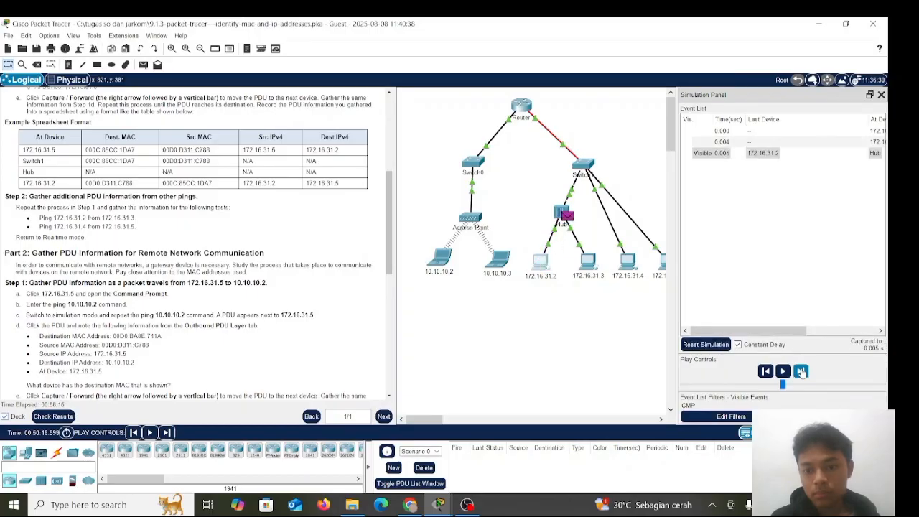
pyautogui.click(800, 371)
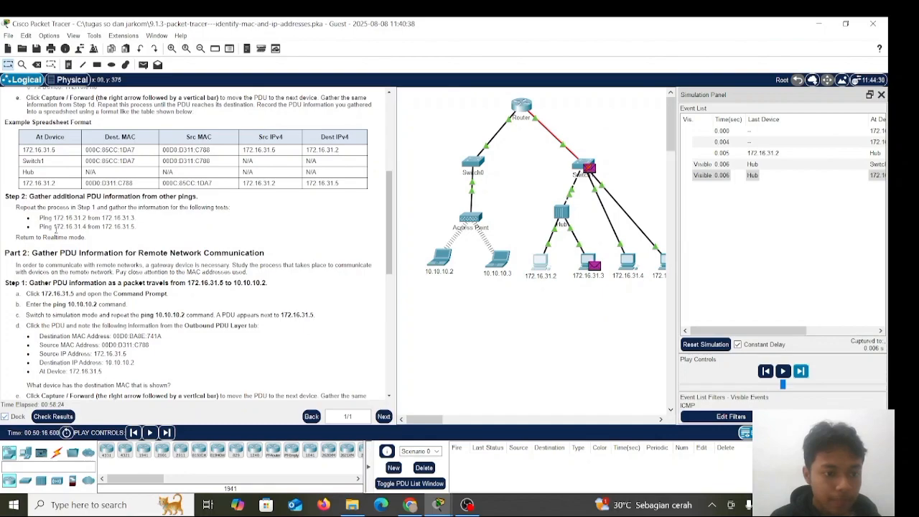
# Run ping 172.16.31.5 from the Command Prompt of PC 172.16.31.4 and return to the topology
pyautogui.click(629, 264)
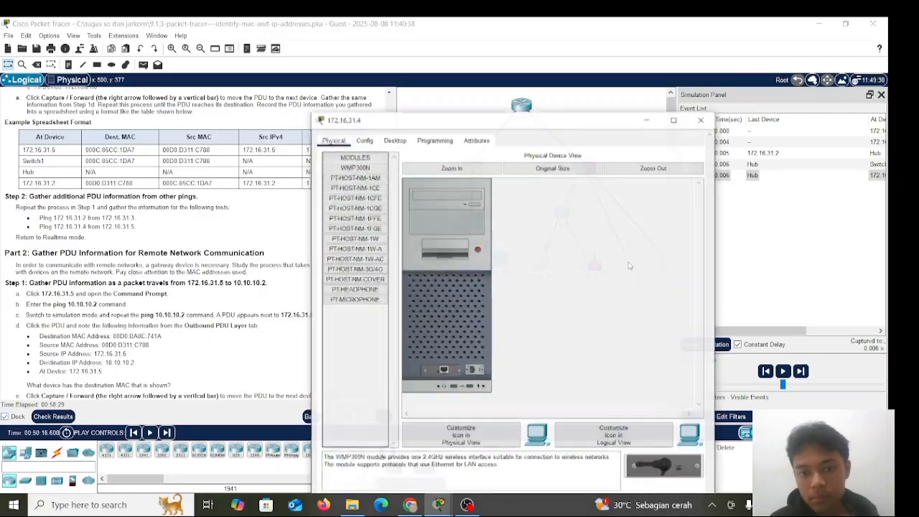
pyautogui.click(404, 142)
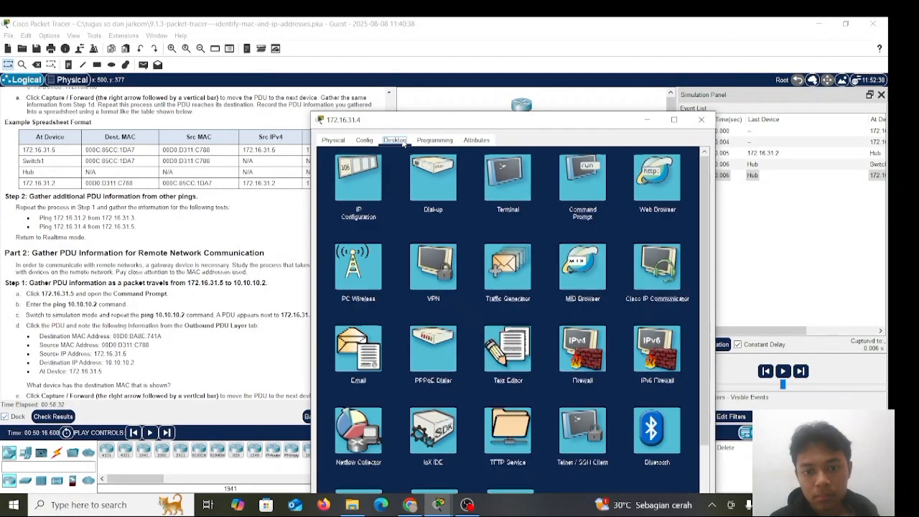
pyautogui.click(591, 177)
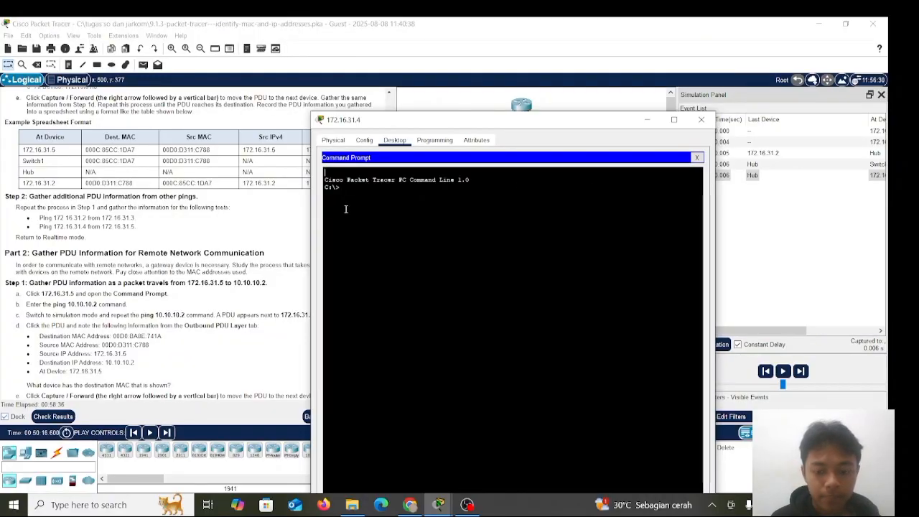
pyautogui.write('pin')
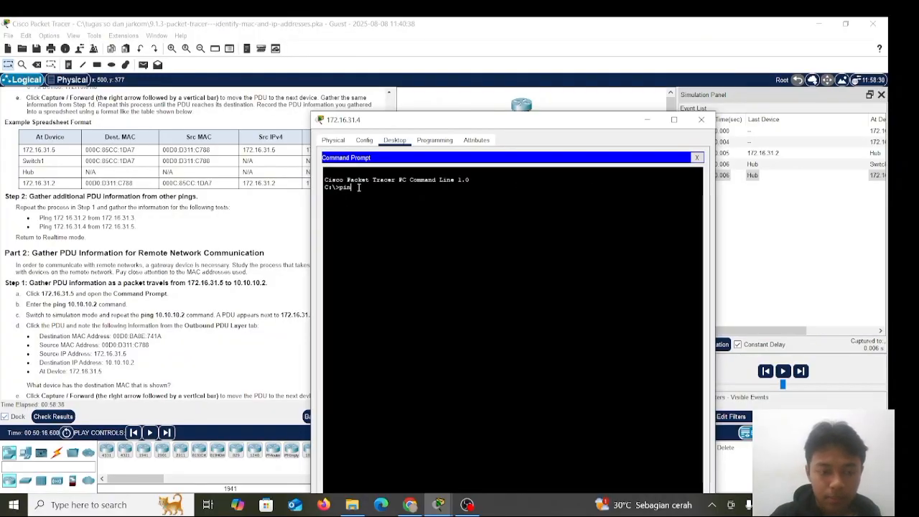
pyautogui.write('g 172')
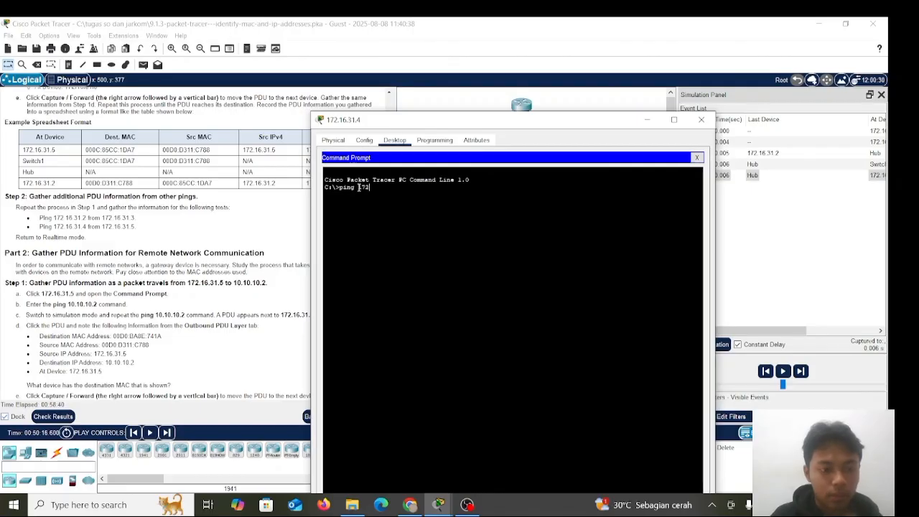
pyautogui.write('.16.31.5')
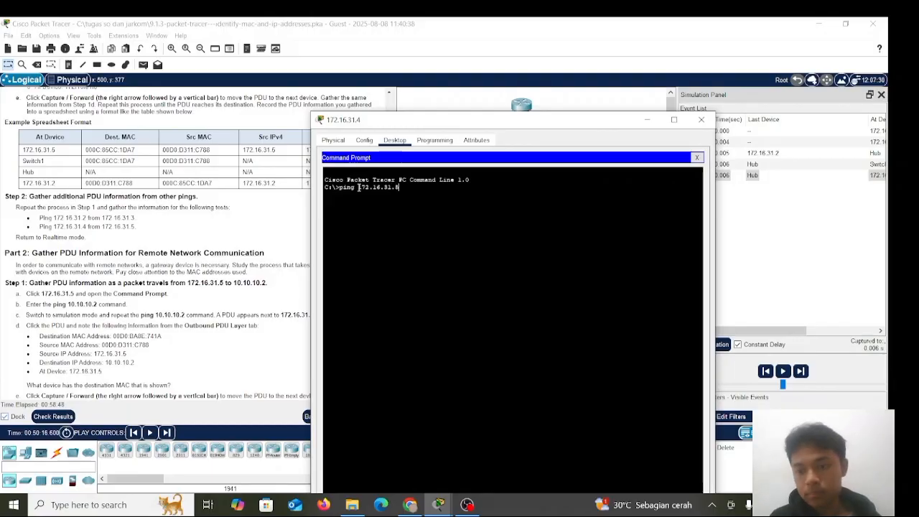
pyautogui.press('Return')
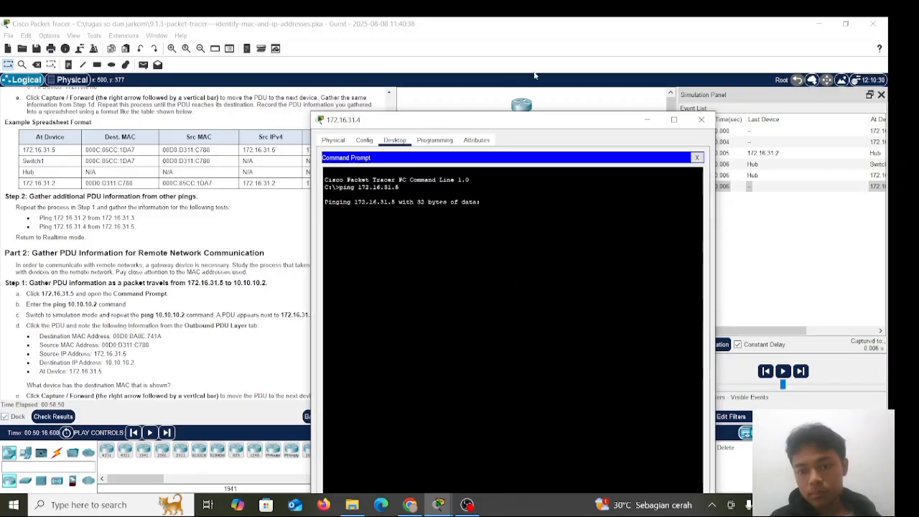
pyautogui.click(701, 119)
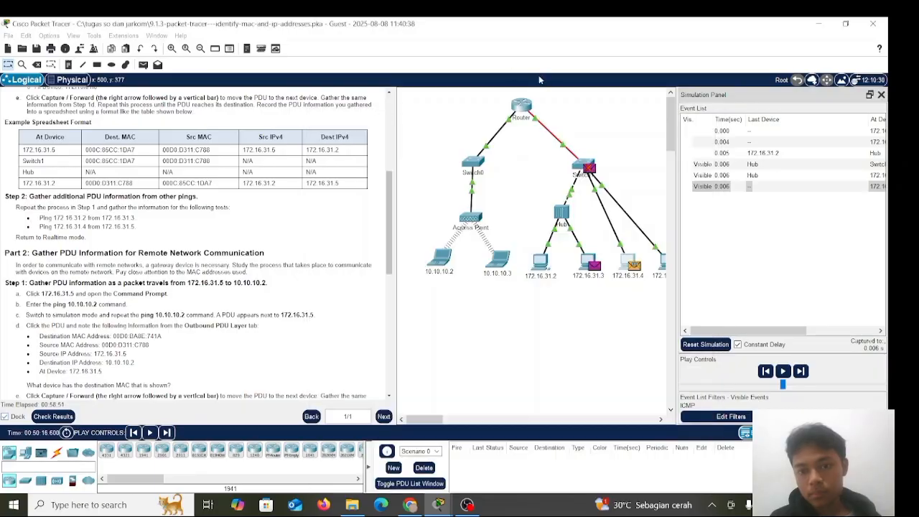
# Advance the simulation six events so the ping from 172.16.31.4 reaches 172.16.31.5 and its reply gets back to Switch1
pyautogui.click(800, 372)
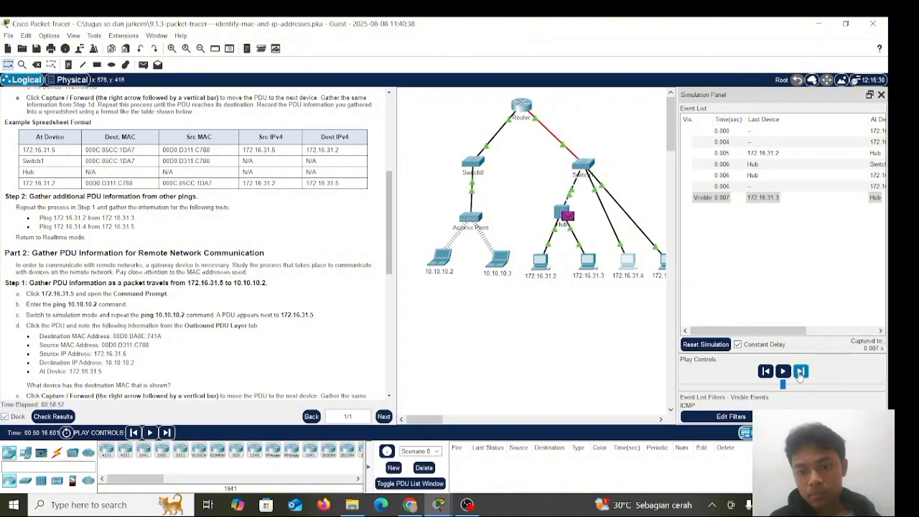
pyautogui.click(801, 371)
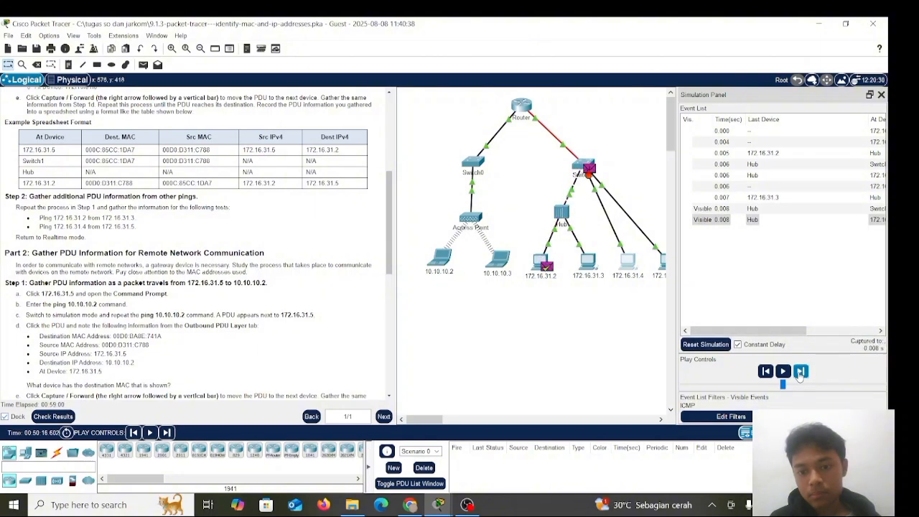
pyautogui.click(801, 372)
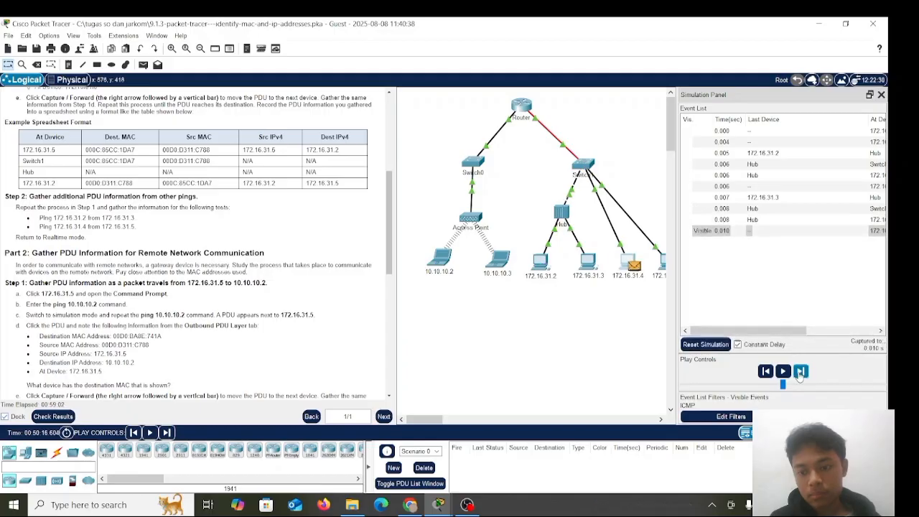
pyautogui.click(801, 372)
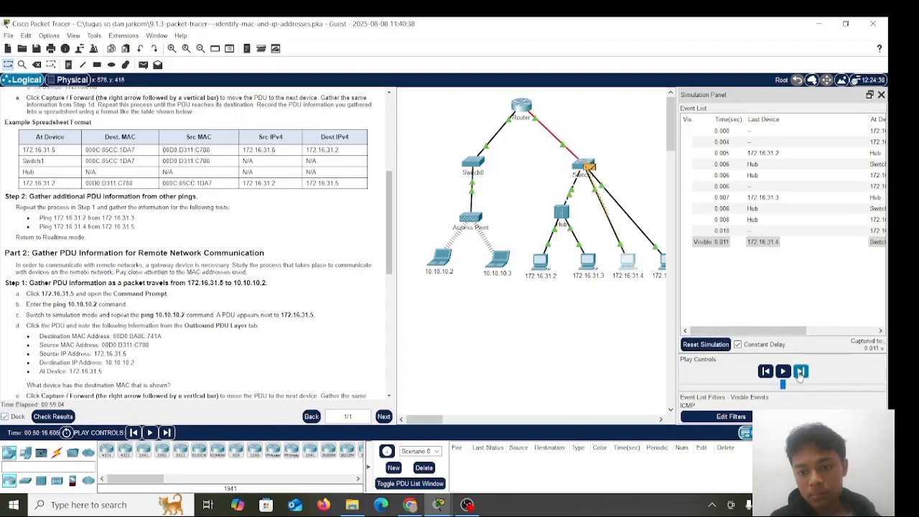
pyautogui.click(800, 372)
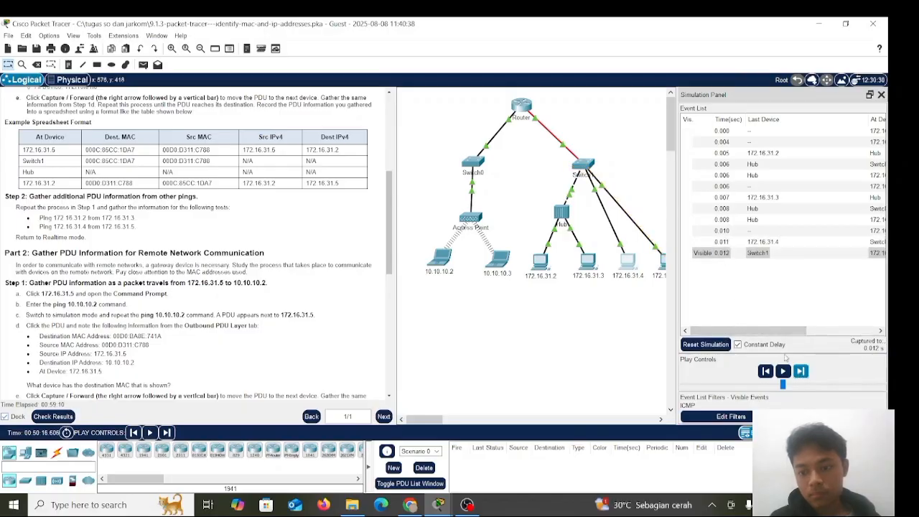
pyautogui.click(801, 371)
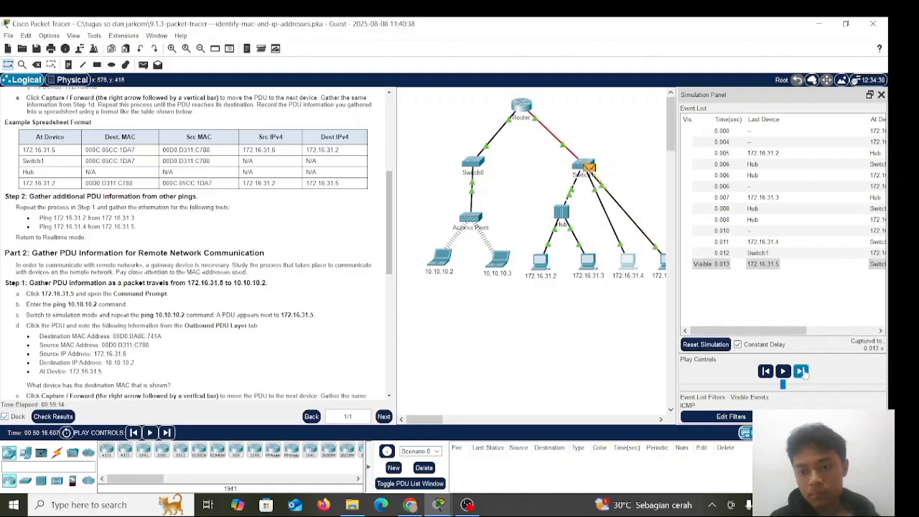
# Examine the OSI layers of the PDUs Switch1 received from the Hub at 0.006 s and 0.008 s, then leave the details
pyautogui.click(750, 166)
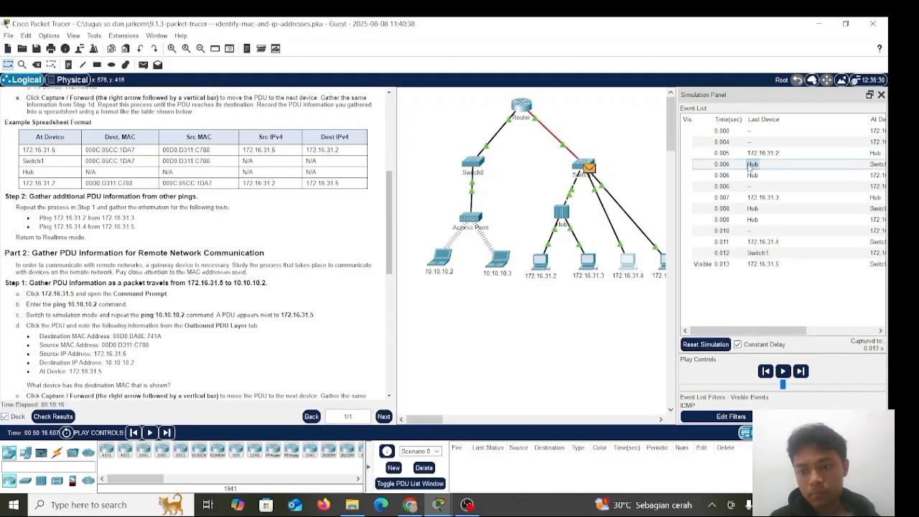
pyautogui.doubleClick(749, 166)
pyautogui.click(583, 117)
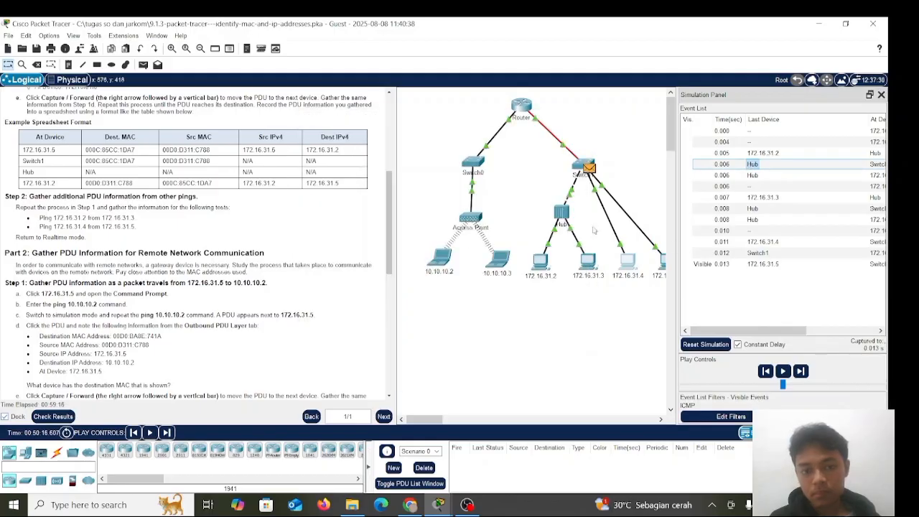
pyautogui.doubleClick(751, 166)
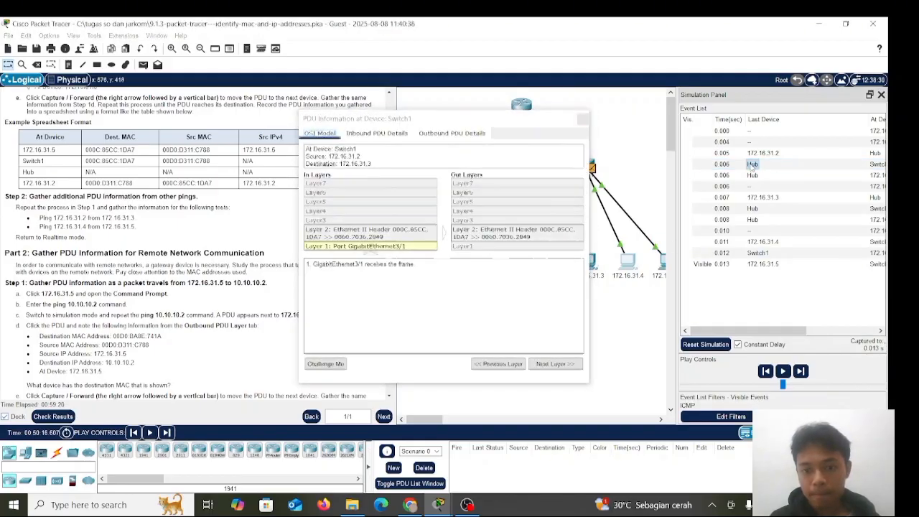
pyautogui.click(582, 117)
pyautogui.click(733, 166)
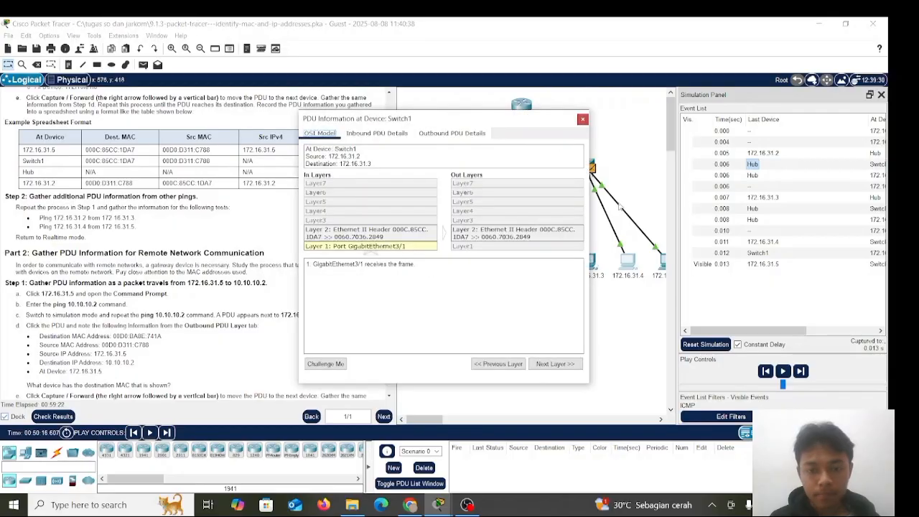
pyautogui.click(514, 364)
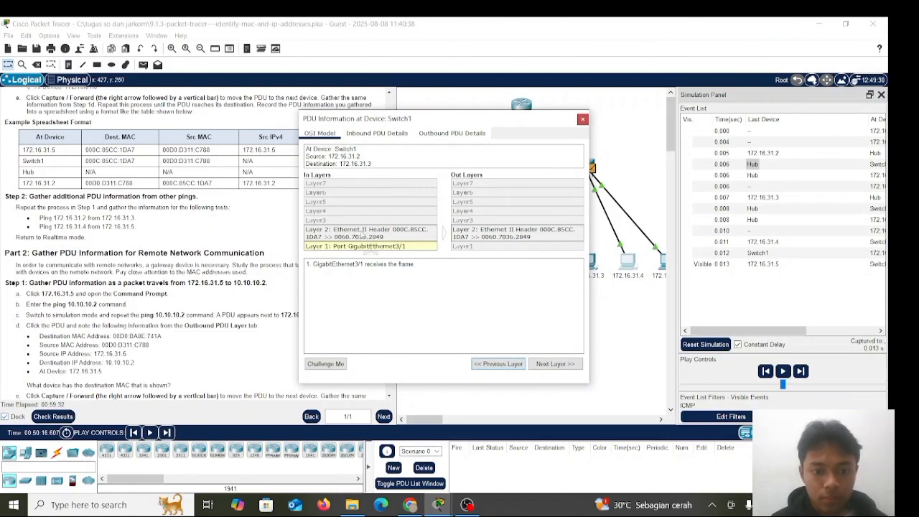
pyautogui.click(565, 364)
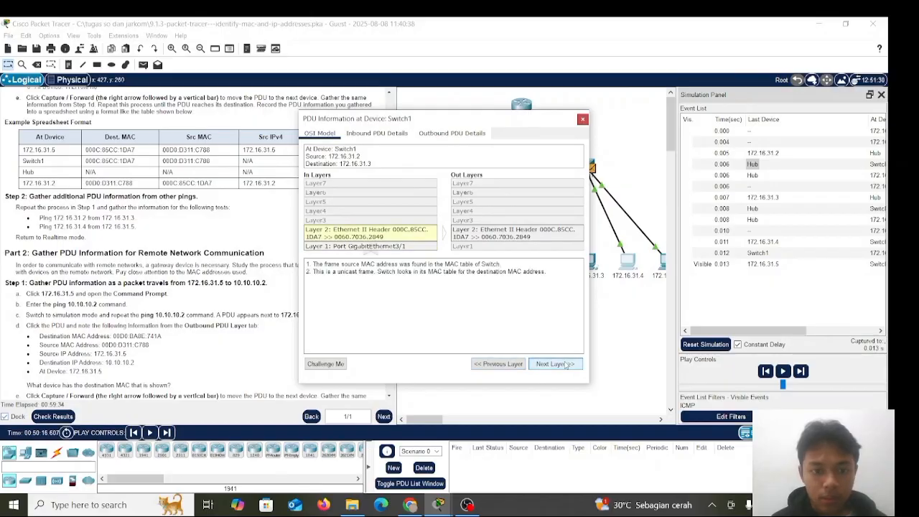
pyautogui.click(566, 364)
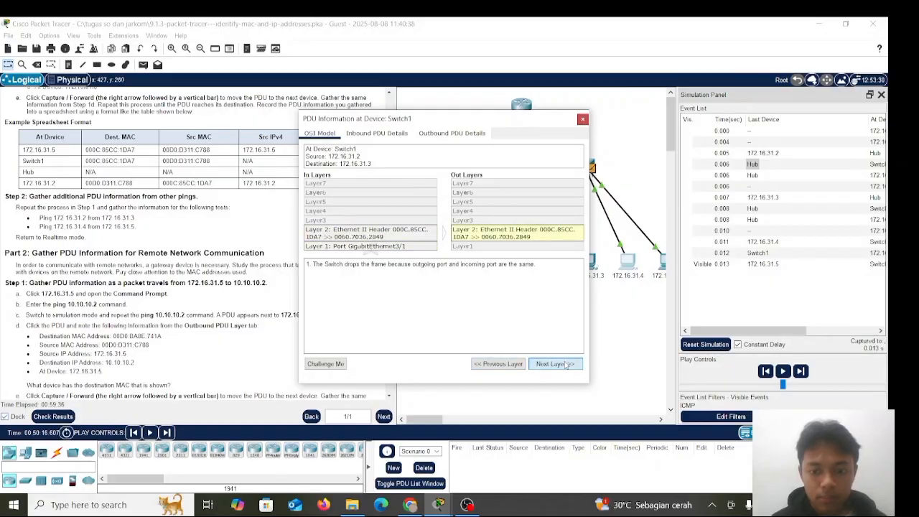
pyautogui.click(582, 119)
pyautogui.click(754, 210)
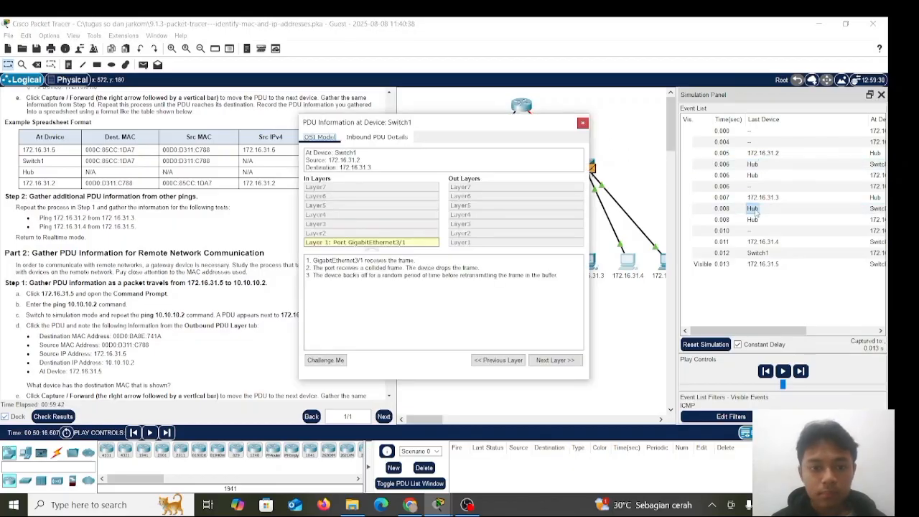
pyautogui.click(582, 123)
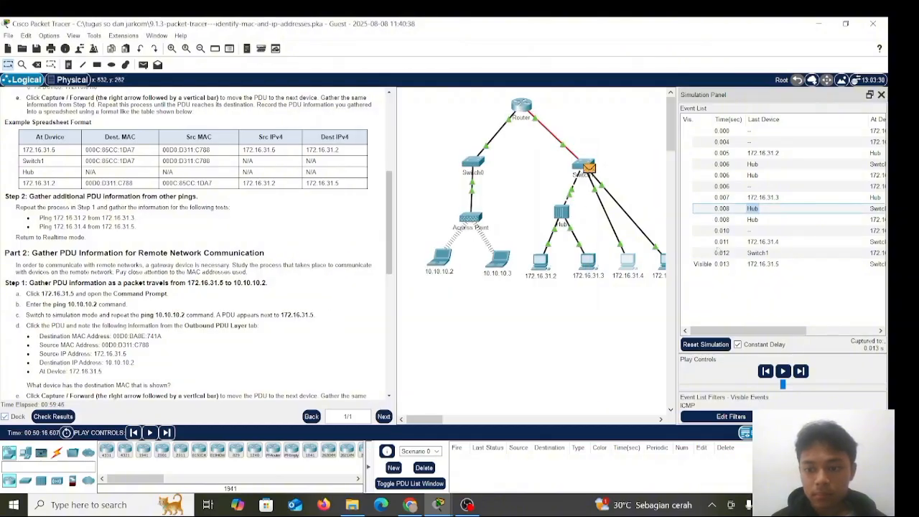
# Advance the simulation one event and examine the inbound layers of the reply PDU at 172.16.31.4, then leave its details
pyautogui.click(801, 371)
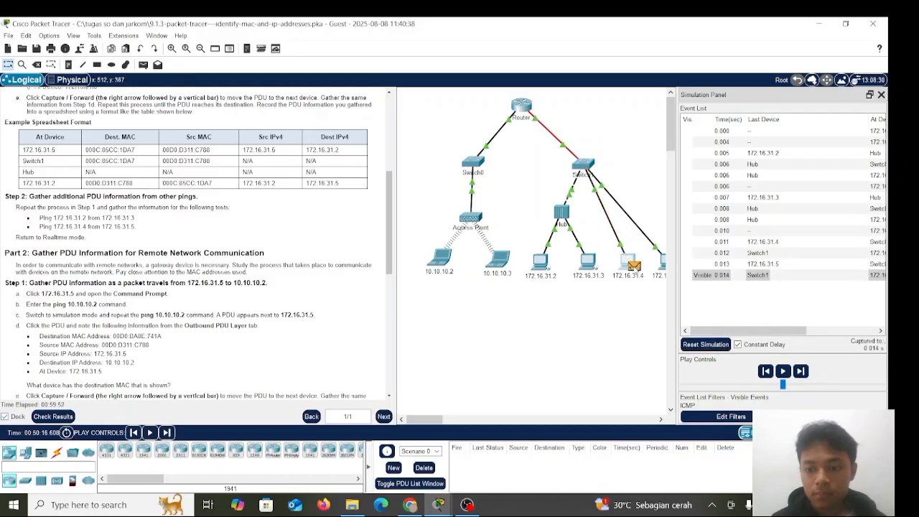
pyautogui.click(635, 266)
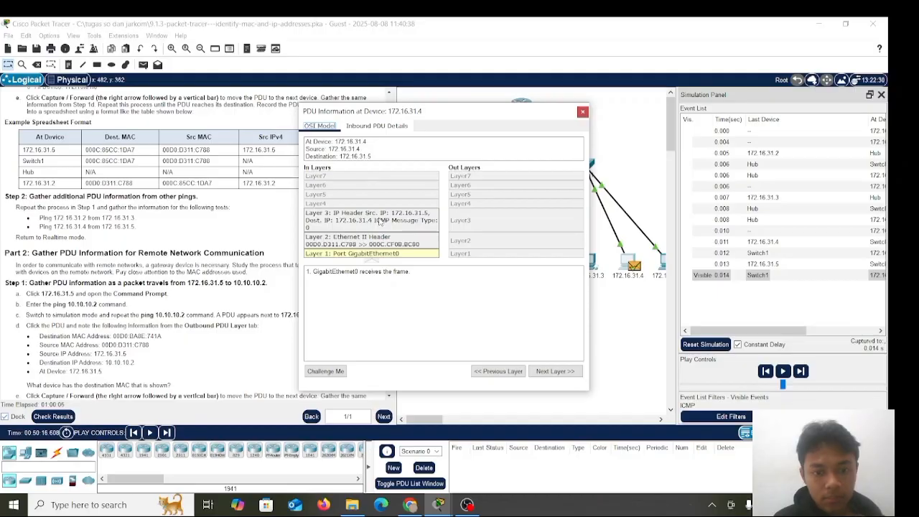
pyautogui.click(540, 372)
pyautogui.click(541, 372)
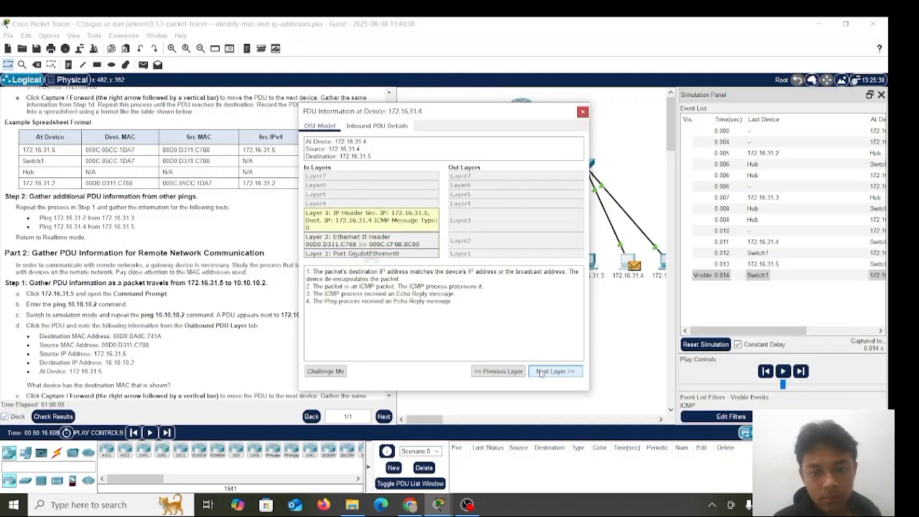
pyautogui.click(583, 112)
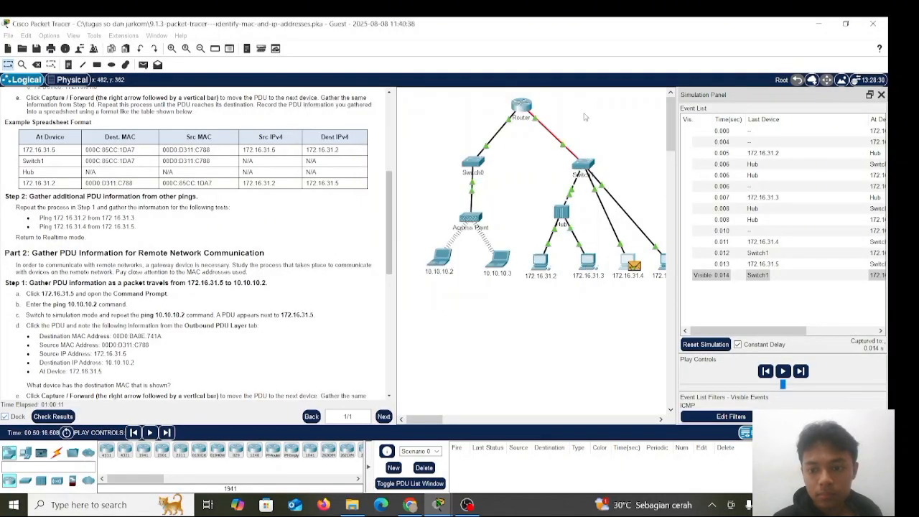
# Advance the simulation two events so the next ping from 172.16.31.2 reaches the Hub, and examine its in and out layers there
pyautogui.click(801, 370)
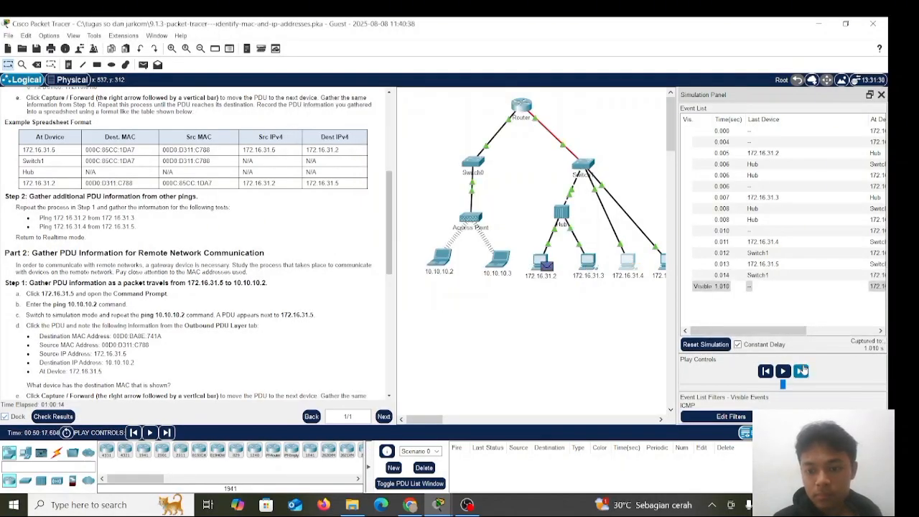
pyautogui.click(801, 371)
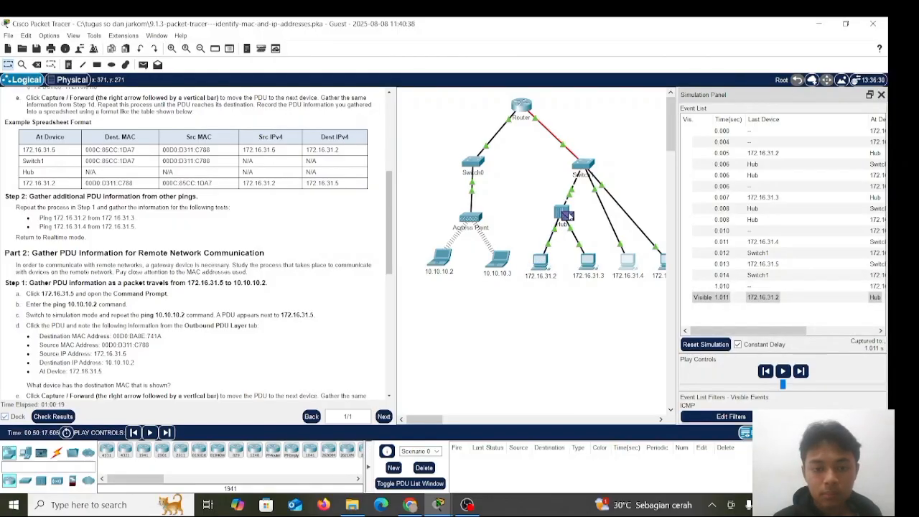
pyautogui.click(568, 215)
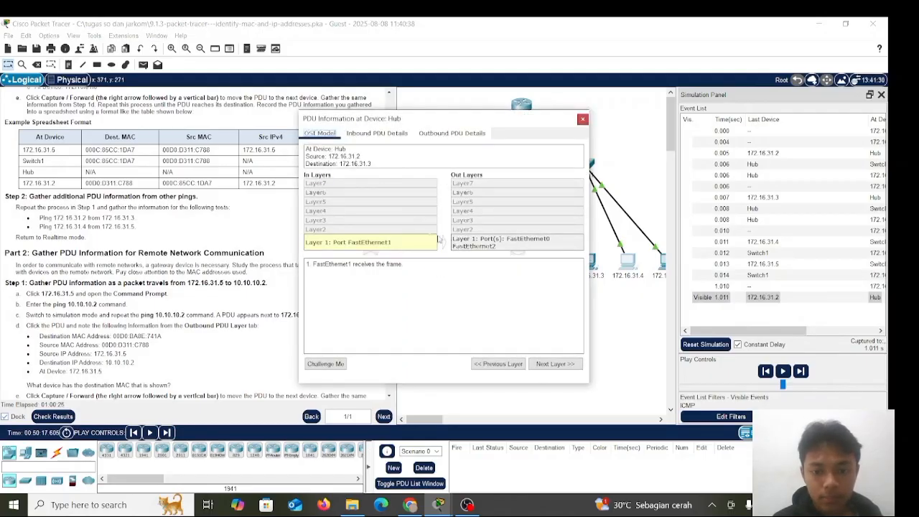
pyautogui.click(557, 364)
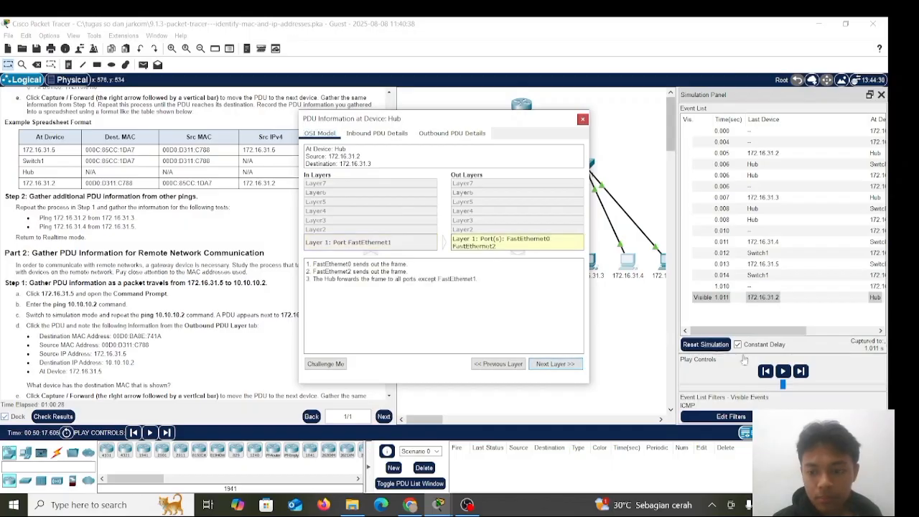
# Advance the simulation one event, dismiss the Hub's PDU details, and view the PDU information at Switch1
pyautogui.click(801, 370)
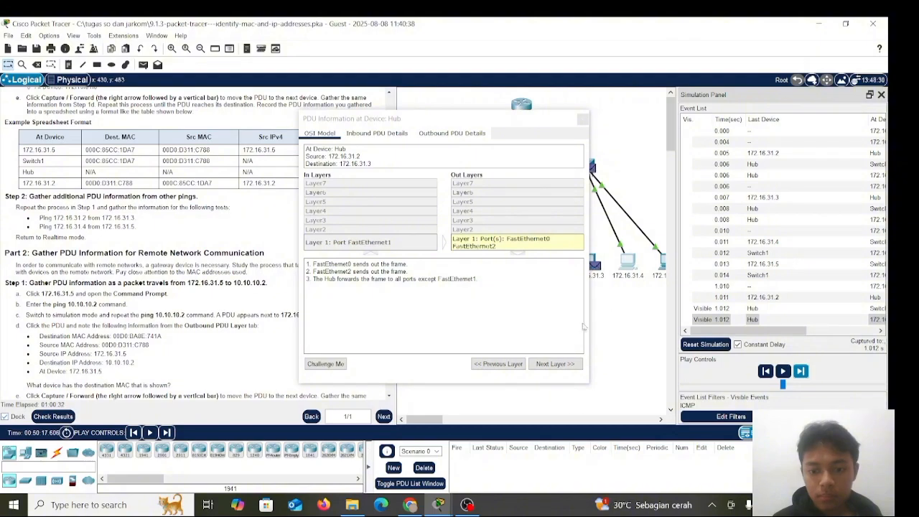
pyautogui.click(556, 364)
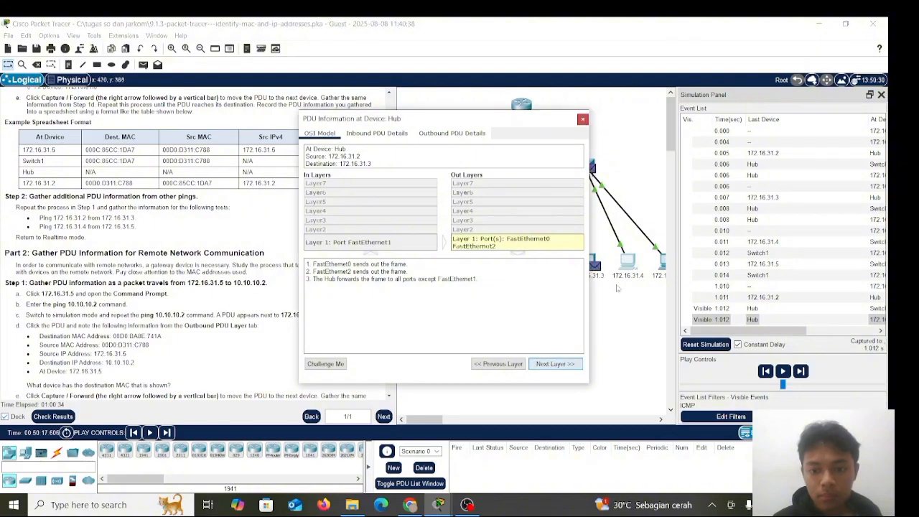
pyautogui.click(652, 333)
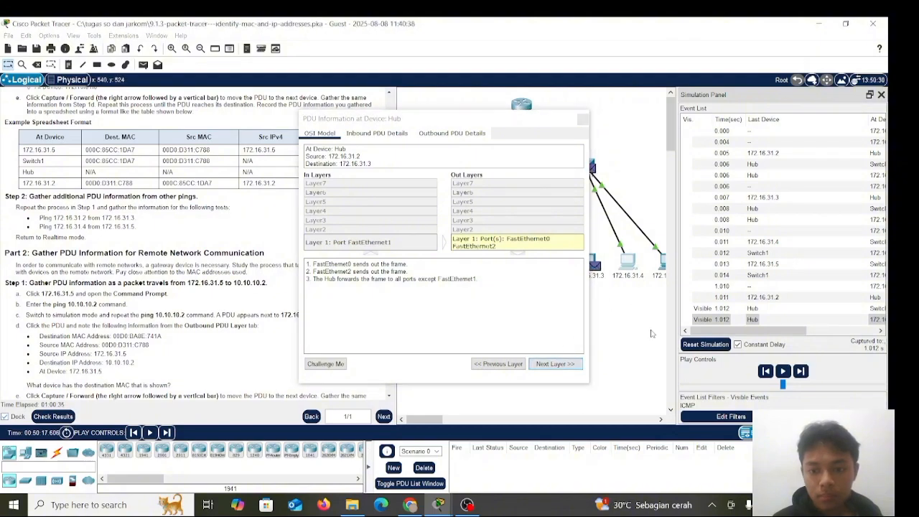
pyautogui.click(582, 120)
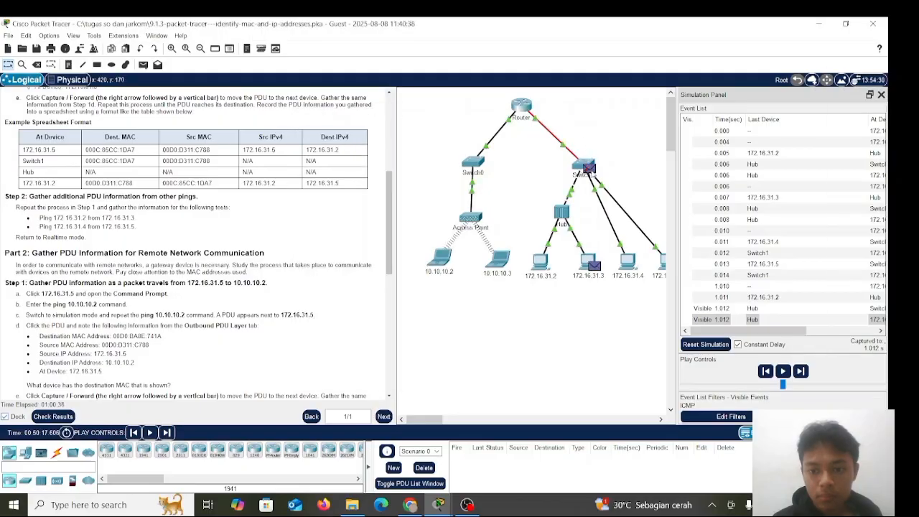
pyautogui.click(585, 168)
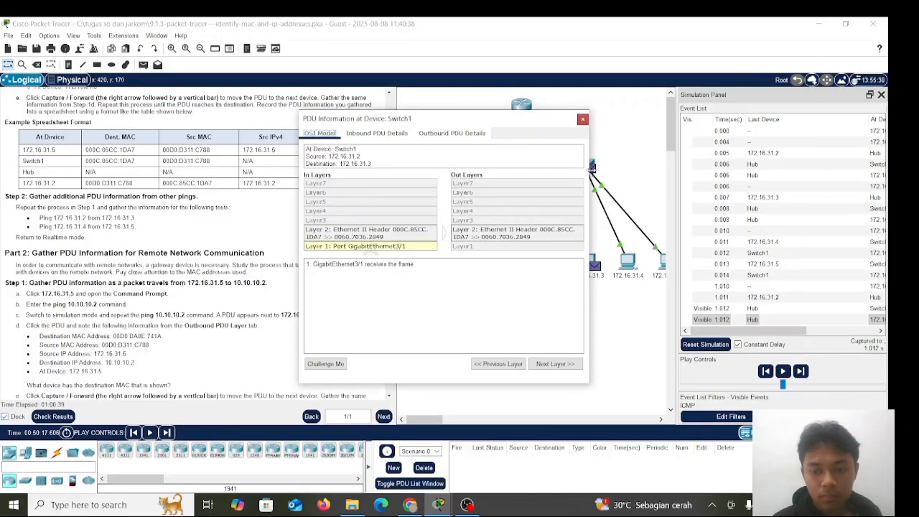
pyautogui.click(582, 120)
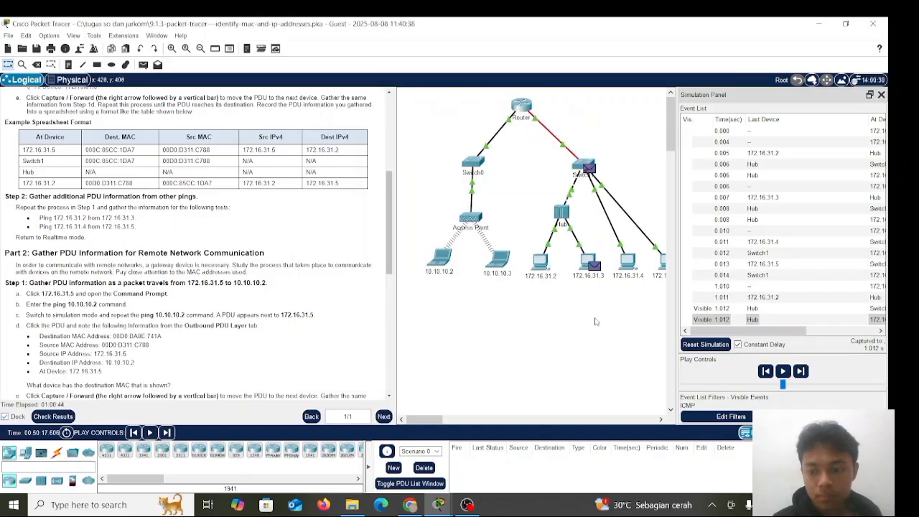
# Return to Realtime mode and open the Command Prompt of PC 172.16.31.5 for Part 2, keeping the instructions uncovered
pyautogui.click(806, 433)
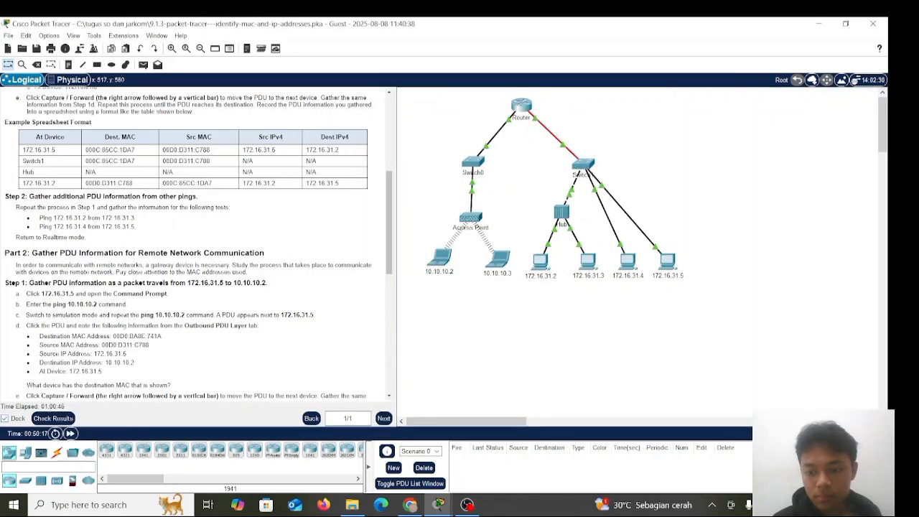
pyautogui.scroll(-3, 302, 274)
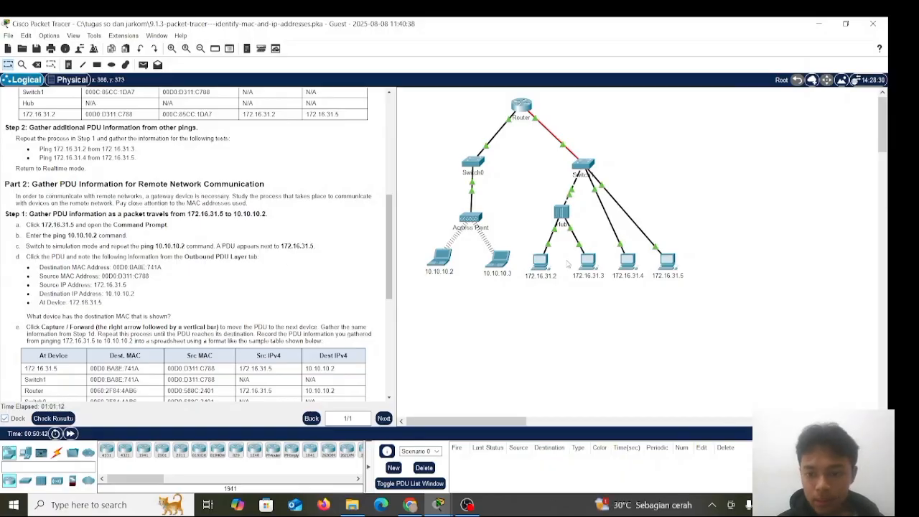
pyautogui.click(662, 264)
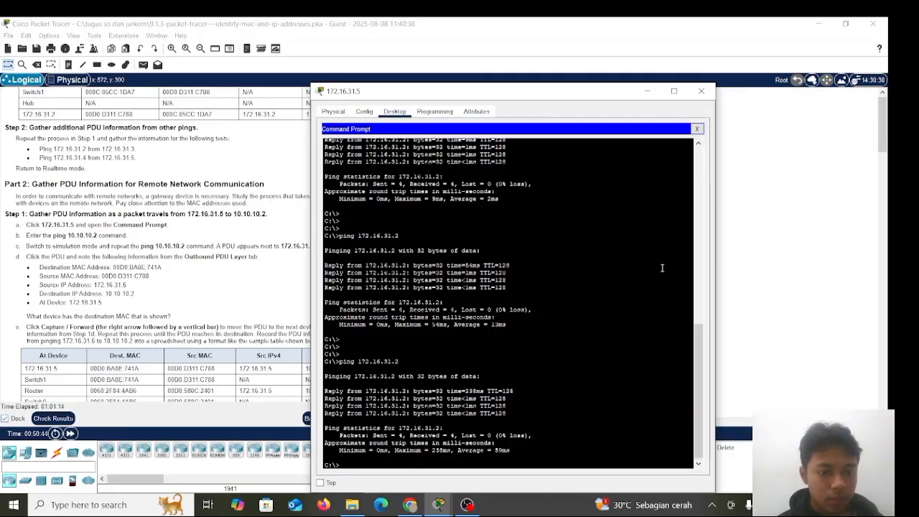
pyautogui.press('Return')
pyautogui.press('Return')
pyautogui.press('Return')
pyautogui.press('Return')
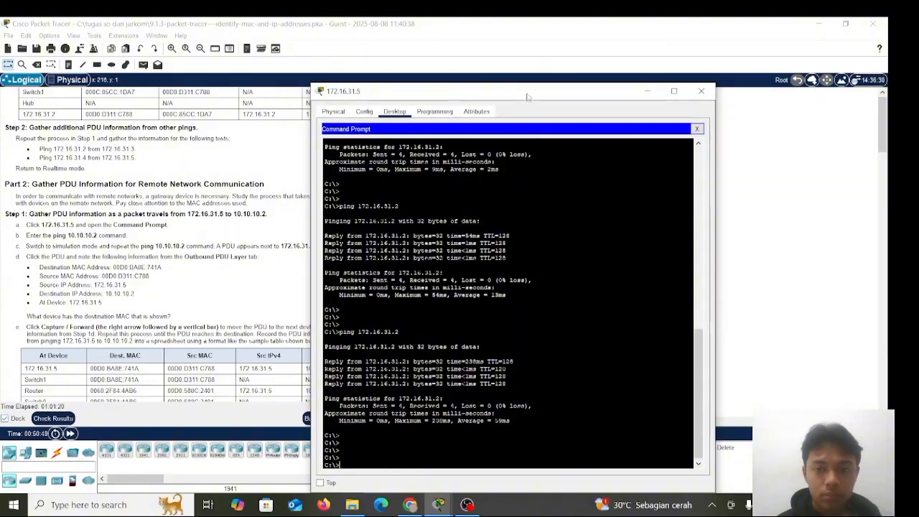
pyautogui.moveTo(528, 97); pyautogui.dragTo(574, 100)
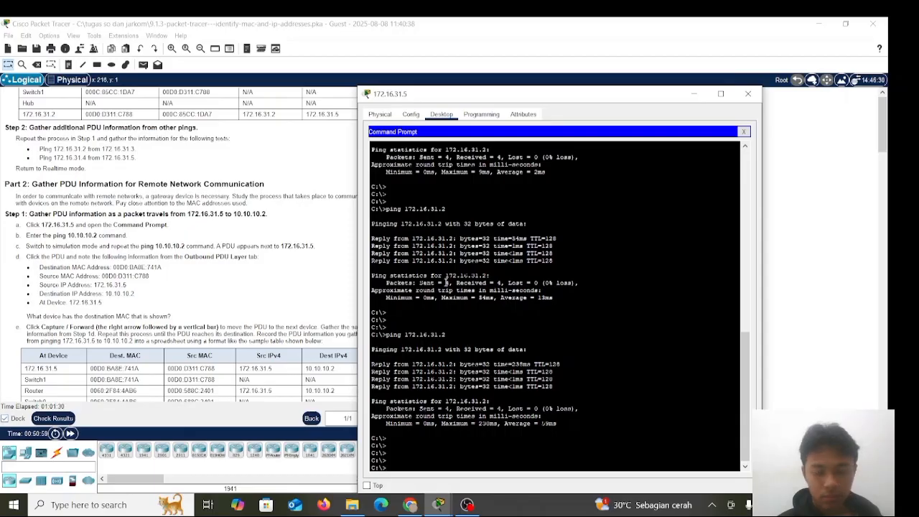
# Switch to Simulation mode, run ping 10.10.10.2 from the Command Prompt of PC 172.16.31.5, and return to the topology
pyautogui.click(858, 433)
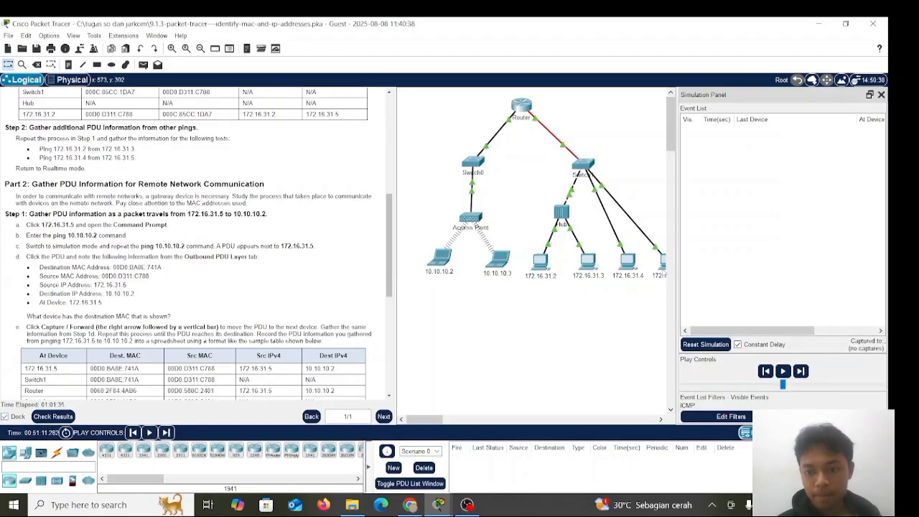
pyautogui.click(661, 268)
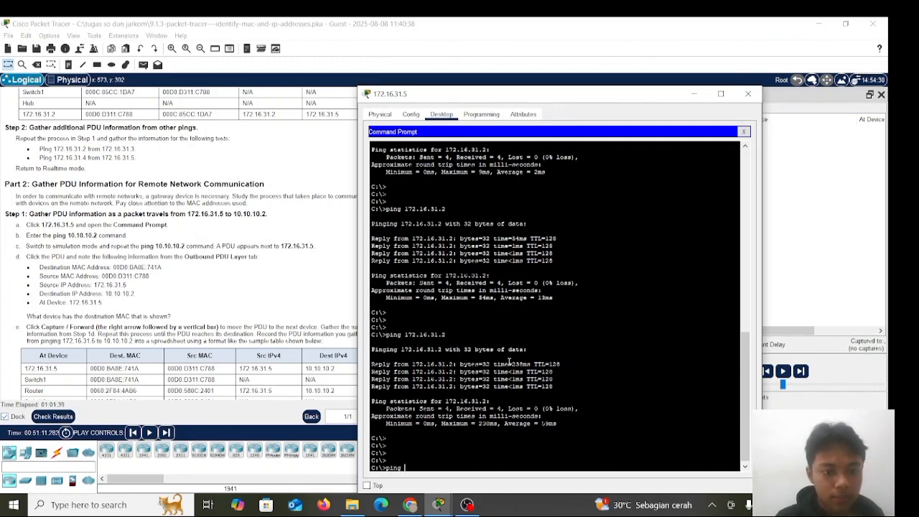
pyautogui.write('ping 10.1')
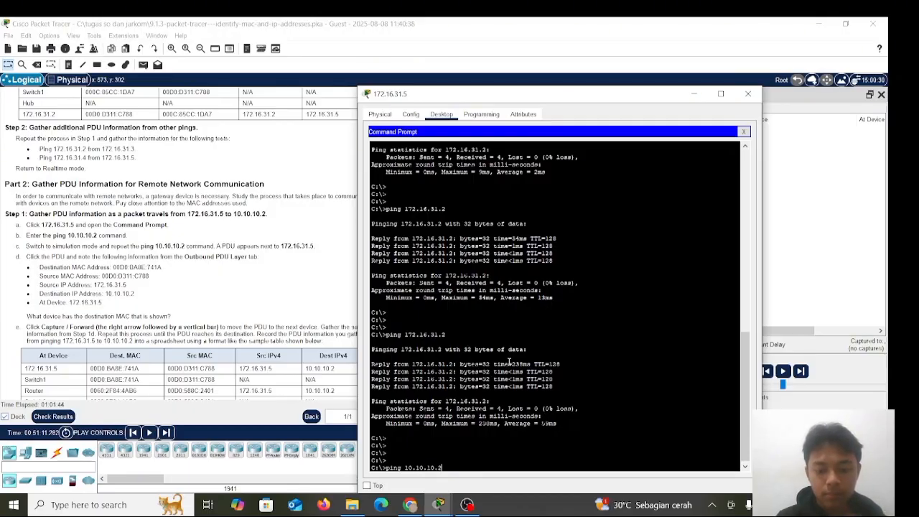
pyautogui.write('0.10.2')
pyautogui.press('Return')
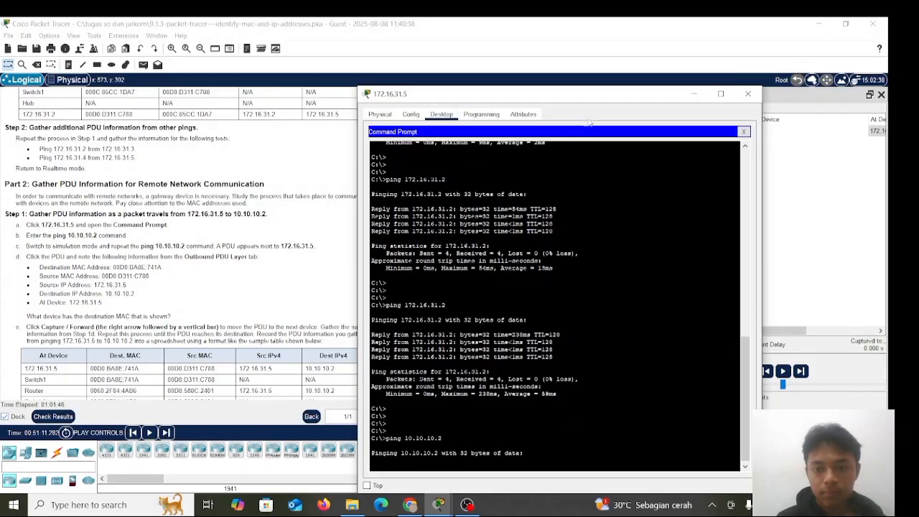
pyautogui.click(748, 93)
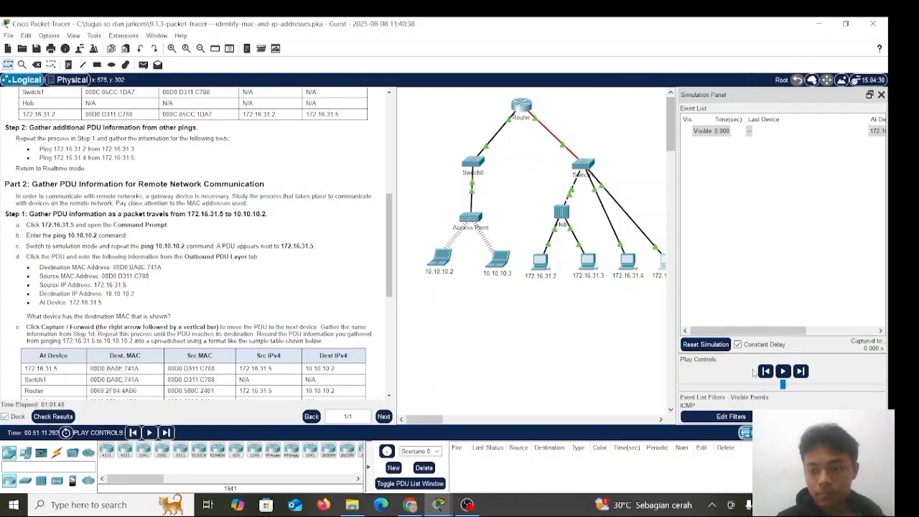
# Advance the simulation three events so the ping travels through Switch1 to the Router, and start automatic playback
pyautogui.click(801, 371)
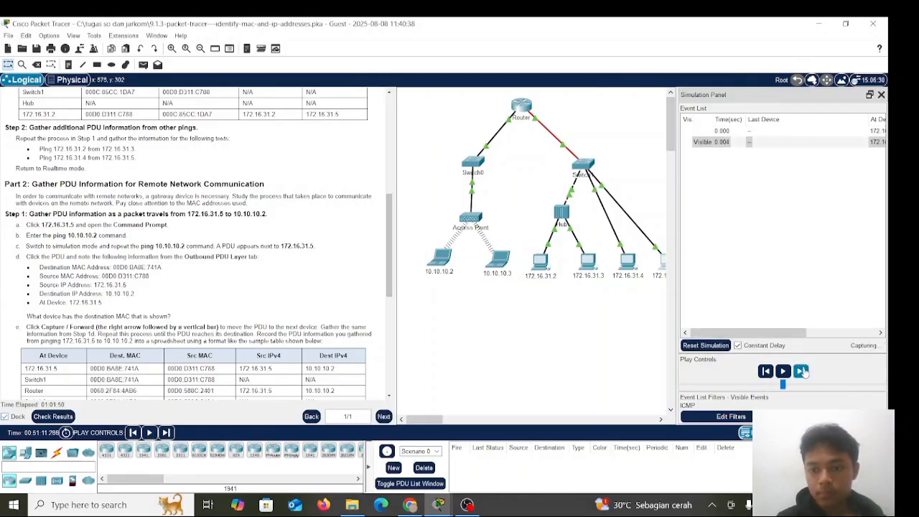
pyautogui.click(801, 371)
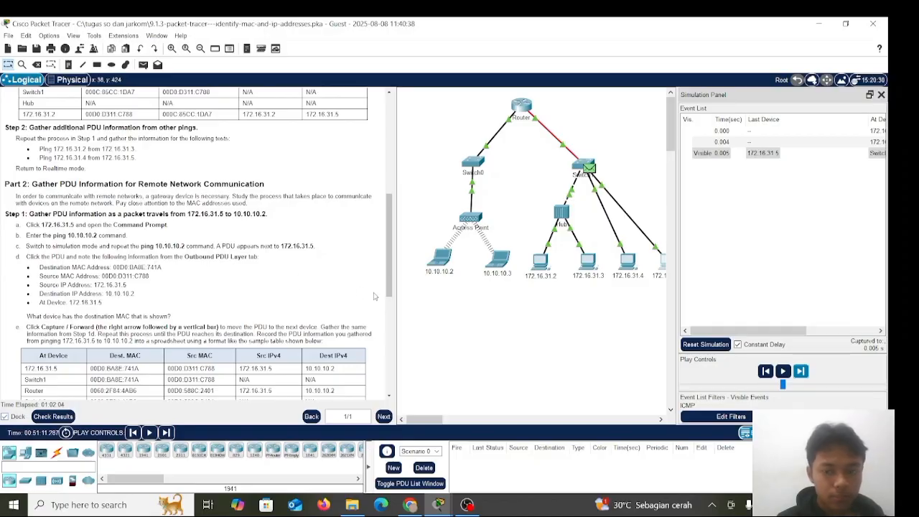
pyautogui.click(802, 371)
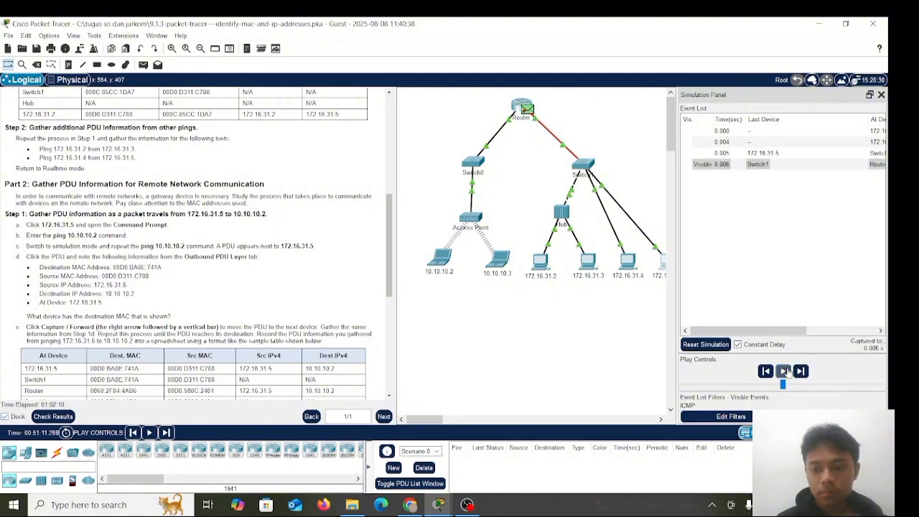
pyautogui.click(784, 371)
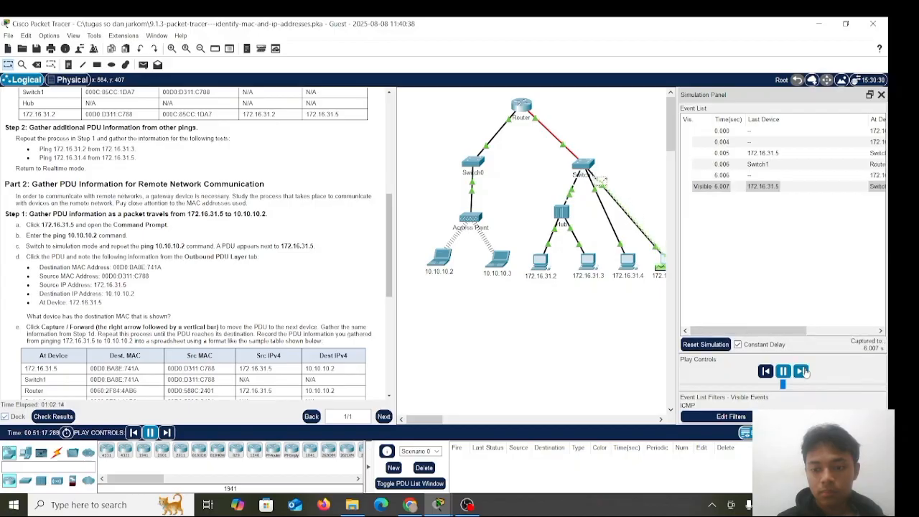
# Examine the layers of the PDU Switch1 received from 172.16.31.5 at 6.007 s, then leave the details
pyautogui.click(771, 186)
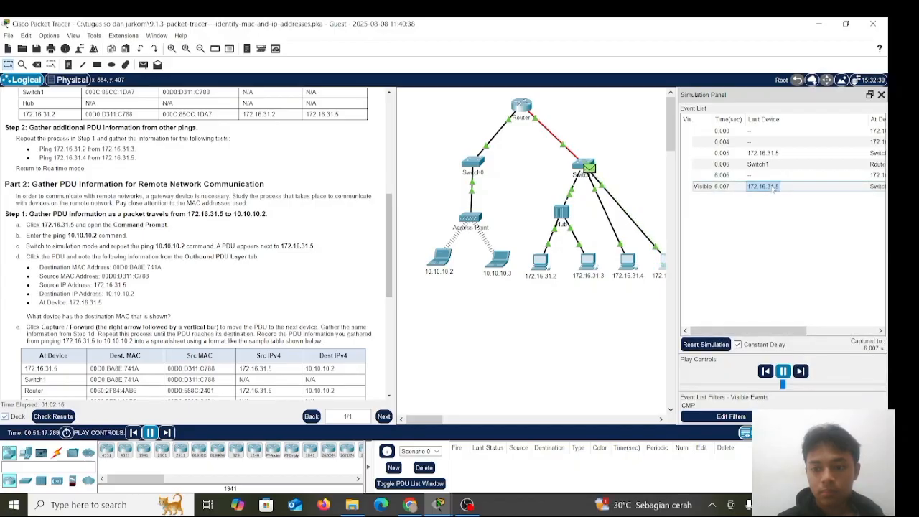
pyautogui.click(772, 188)
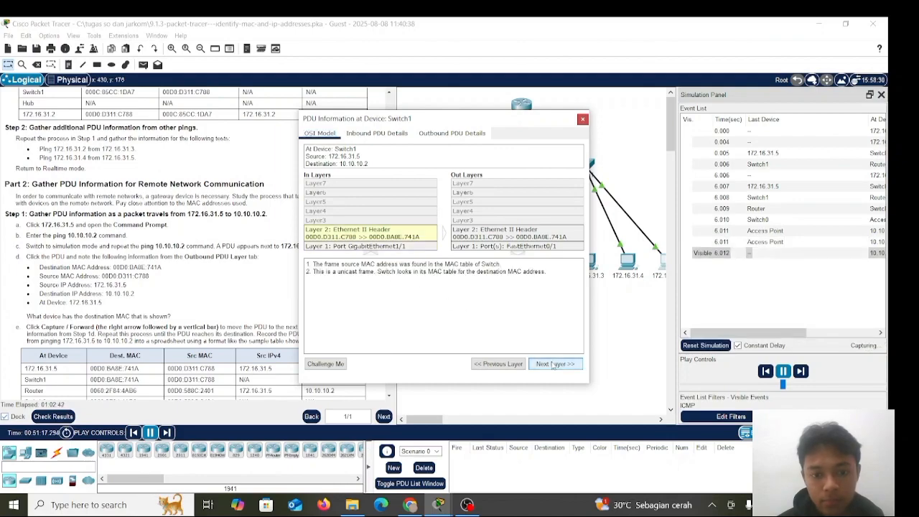
pyautogui.click(555, 364)
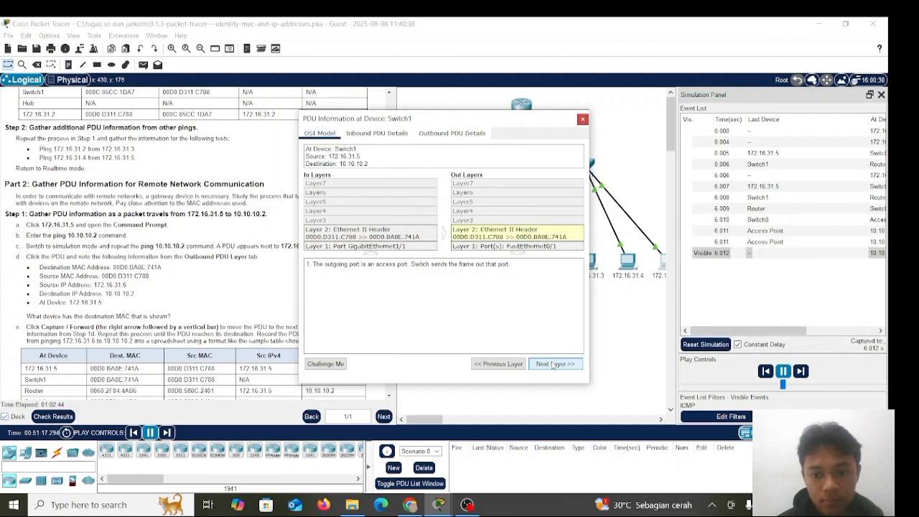
pyautogui.click(554, 364)
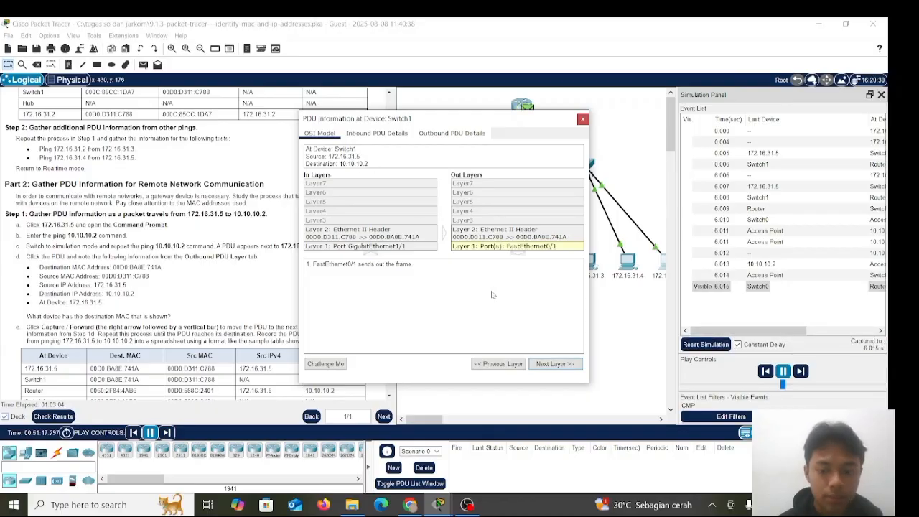
pyautogui.click(582, 118)
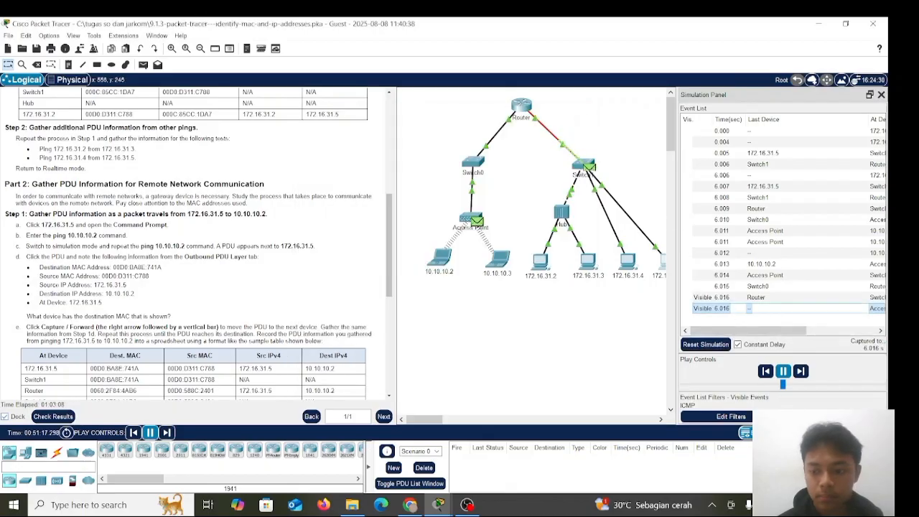
# Return to Realtime mode and bring up the Part 2 results table and the Reflection Questions
pyautogui.click(812, 433)
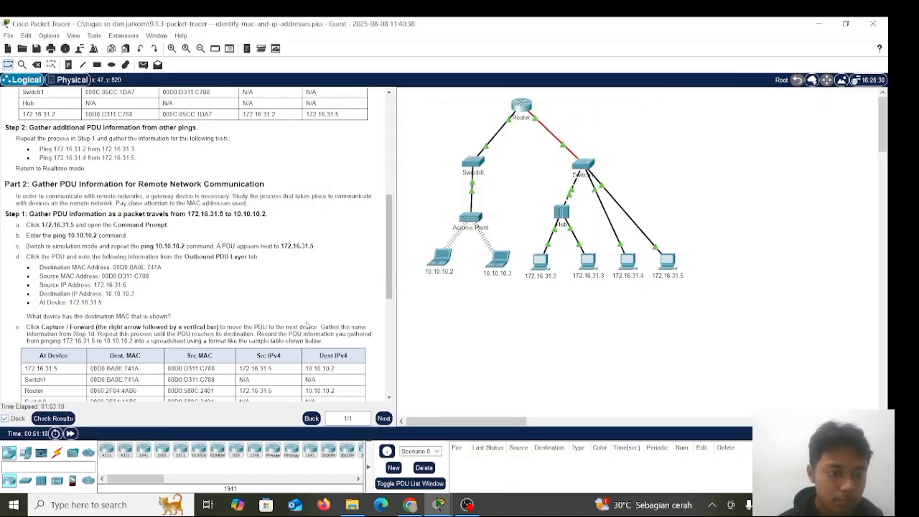
pyautogui.scroll(-4, 306, 325)
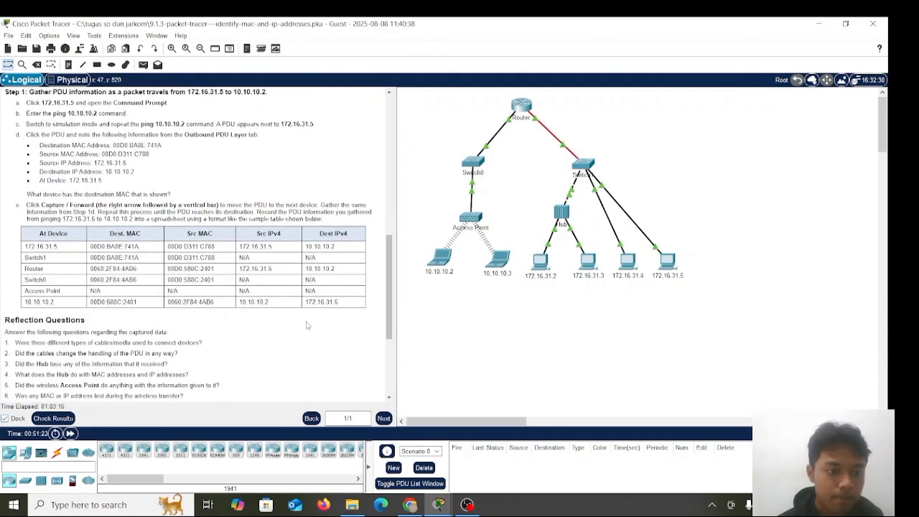
# Bring the full list of Reflection Questions into view and widen the instructions pane
pyautogui.scroll(-3, 219, 283)
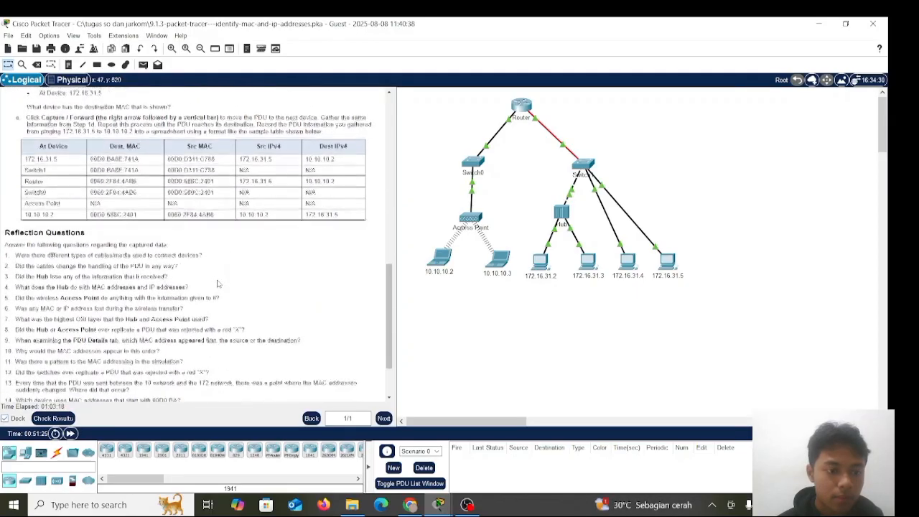
pyautogui.scroll(-1, 218, 284)
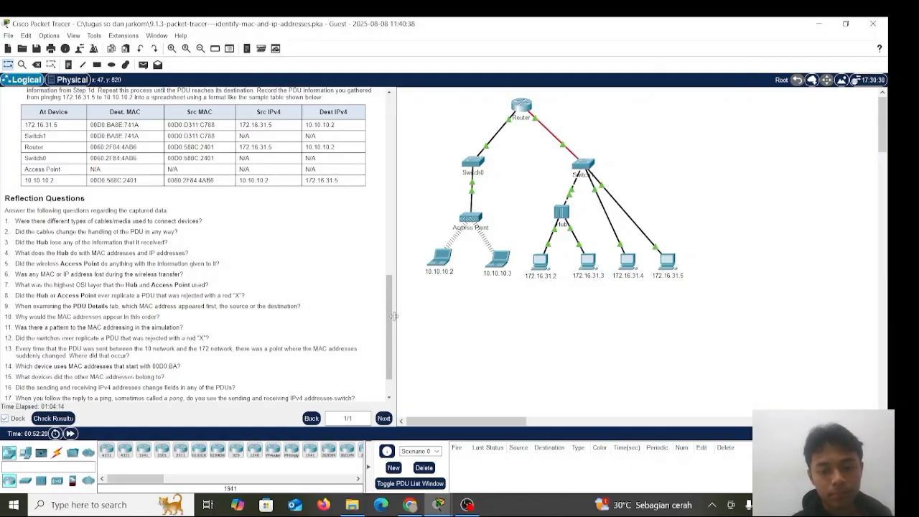
pyautogui.moveTo(394, 317); pyautogui.dragTo(433, 324)
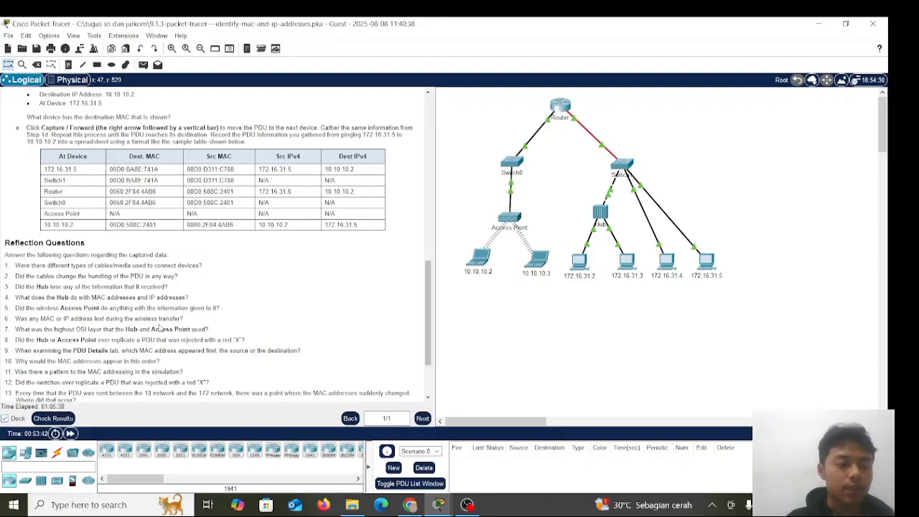
# Read through the Reflection Questions down to question 20 about configuring the simulation with IPv6
pyautogui.scroll(-1, 105, 318)
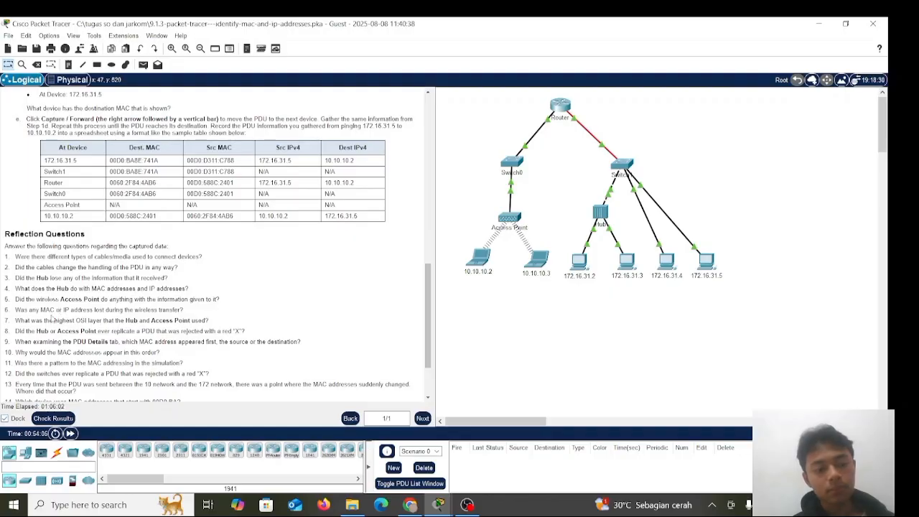
pyautogui.scroll(-1, 55, 313)
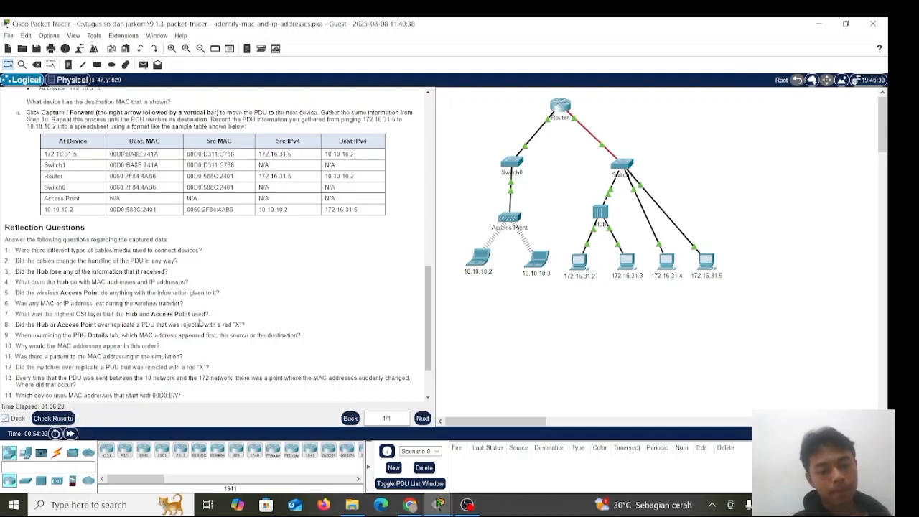
pyautogui.scroll(-1, 201, 324)
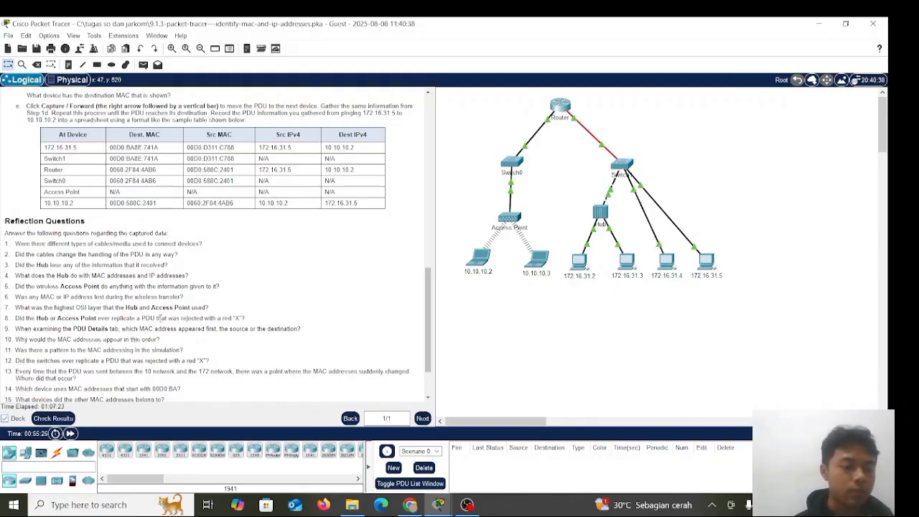
pyautogui.scroll(-1, 136, 321)
pyautogui.scroll(-2, 36, 331)
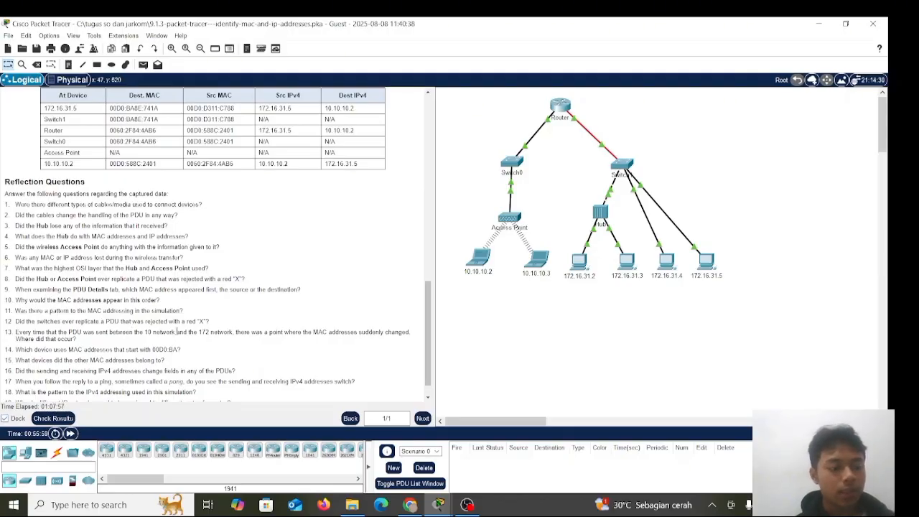
pyautogui.scroll(-1, 177, 331)
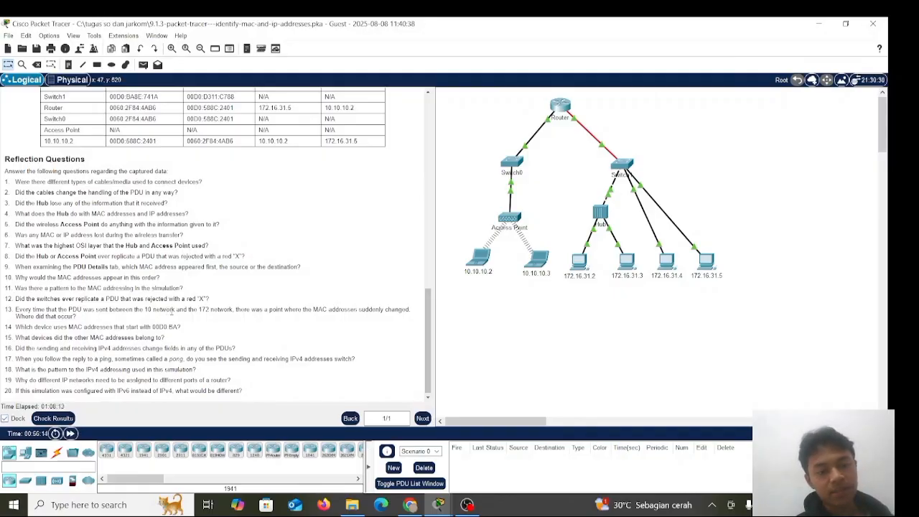
pyautogui.scroll(-1, 162, 295)
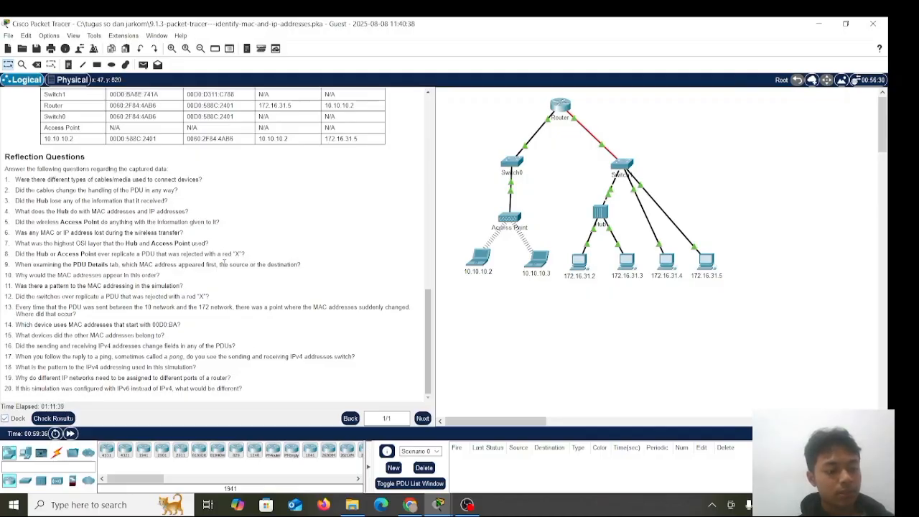
# Check the 172.16.31.5 and 10.10.10.2 rows of the Part 2 table against the IPv4 addressing pattern question
pyautogui.scroll(4, 224, 264)
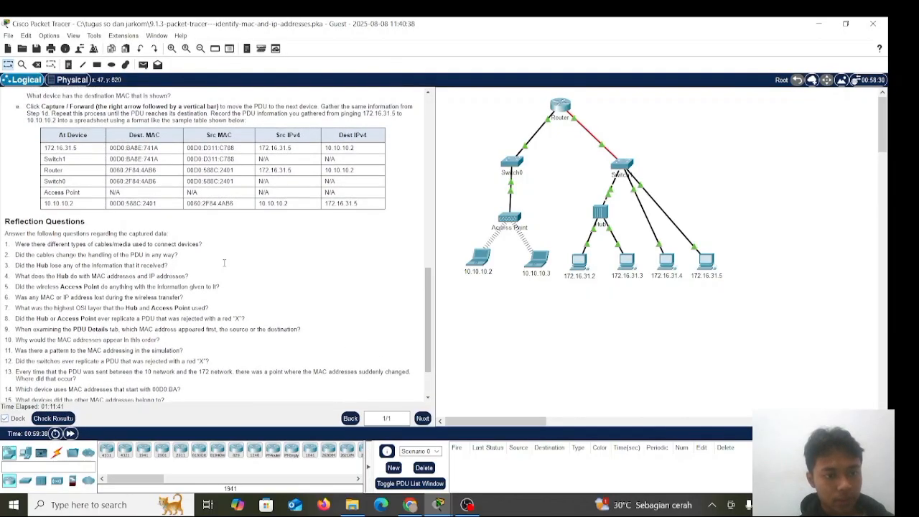
pyautogui.moveTo(78, 153); pyautogui.dragTo(44, 154)
pyautogui.click(60, 154)
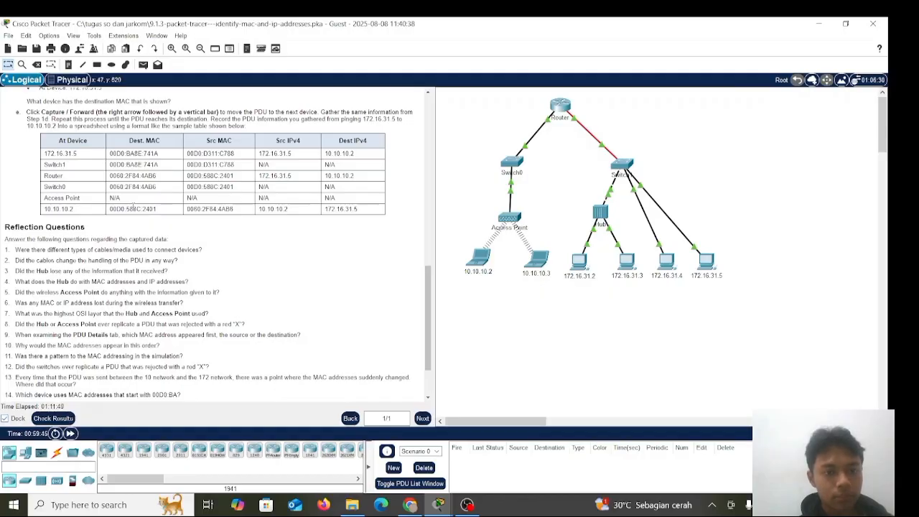
pyautogui.scroll(-1, 133, 206)
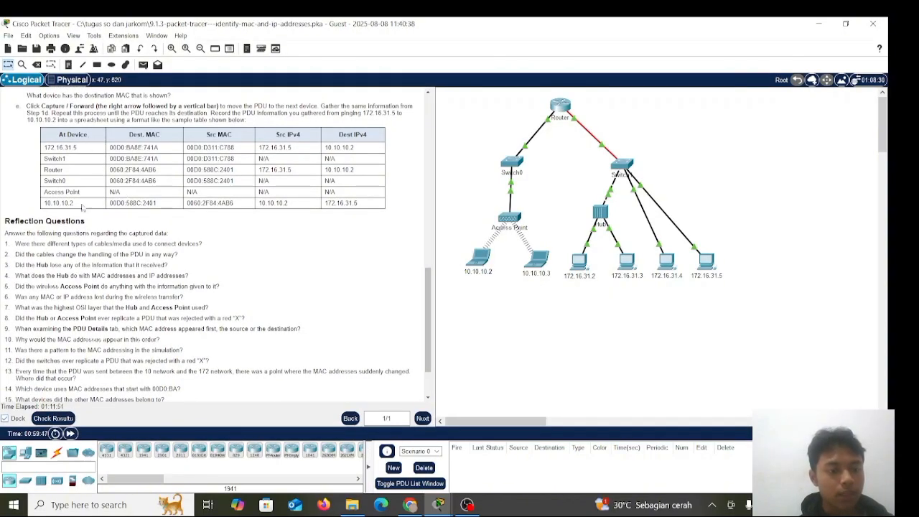
pyautogui.moveTo(76, 204)
pyautogui.mouseDown()
pyautogui.moveTo(47, 205)
pyautogui.moveTo(61, 206)
pyautogui.mouseUp()
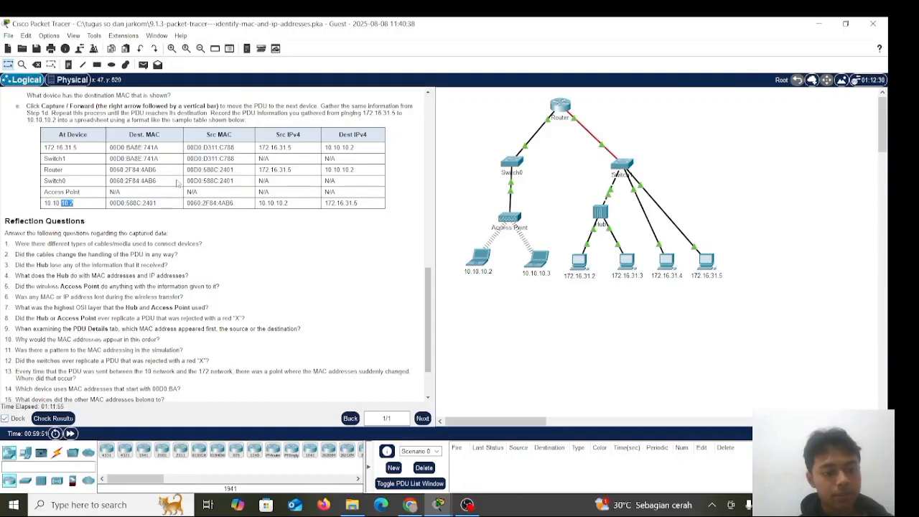
pyautogui.scroll(-3, 203, 298)
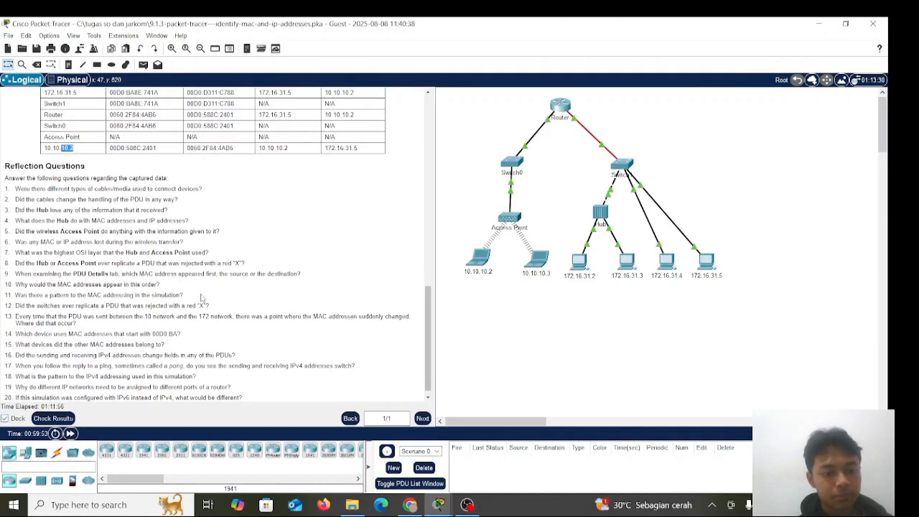
pyautogui.click(81, 367)
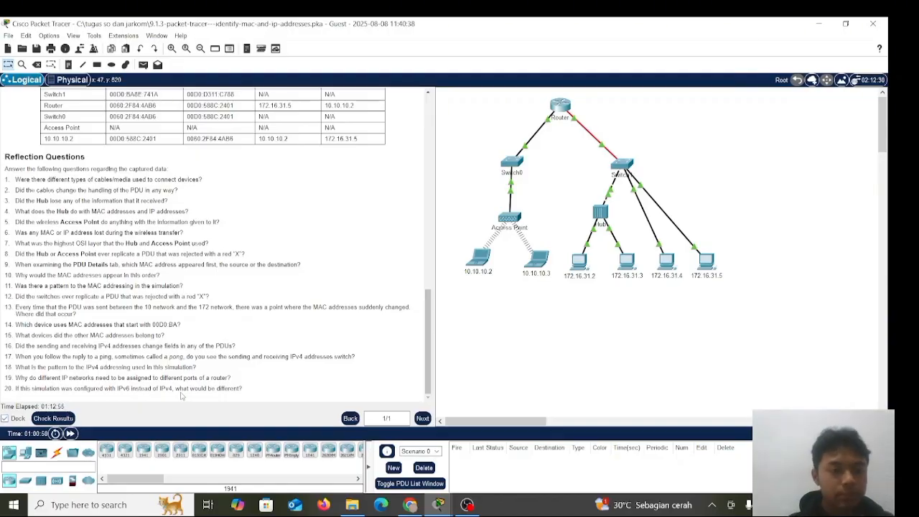
# Review the Part 1 Step 2 tests, the Part 2 instructions and results table, and the Reflection Questions once more
pyautogui.scroll(2, 149, 212)
pyautogui.scroll(8, 140, 189)
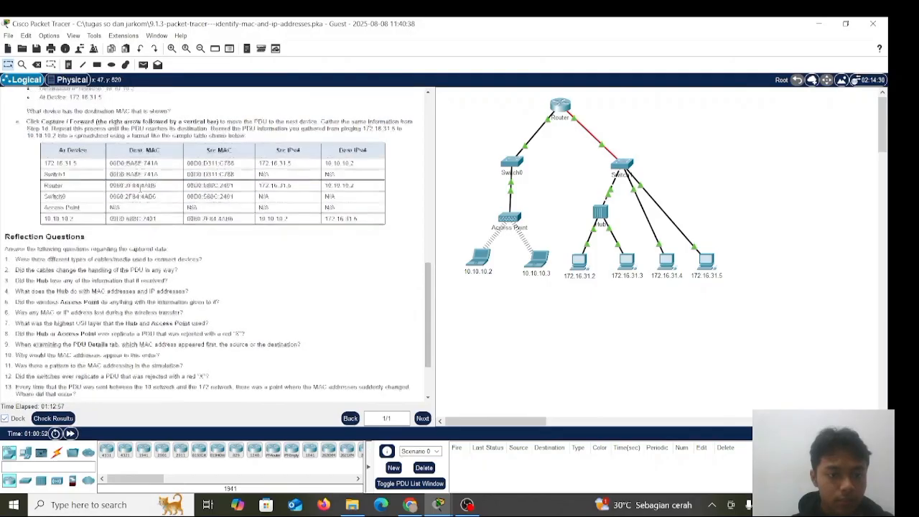
pyautogui.scroll(1, 140, 191)
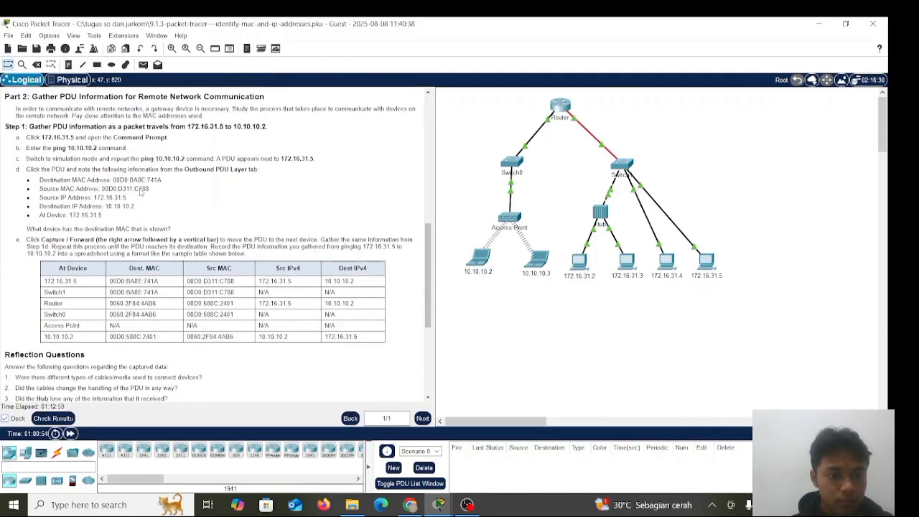
pyautogui.scroll(3, 139, 188)
pyautogui.scroll(2, 141, 187)
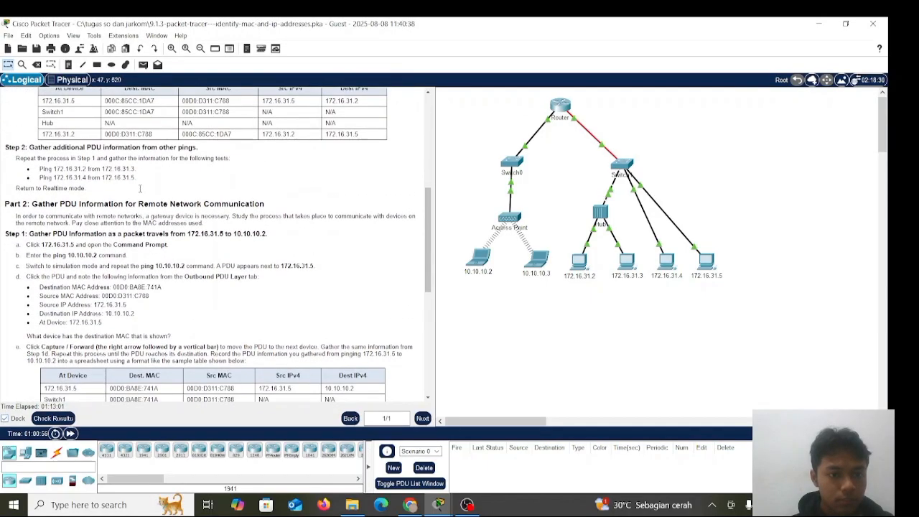
pyautogui.scroll(2, 140, 189)
pyautogui.scroll(-5, 141, 190)
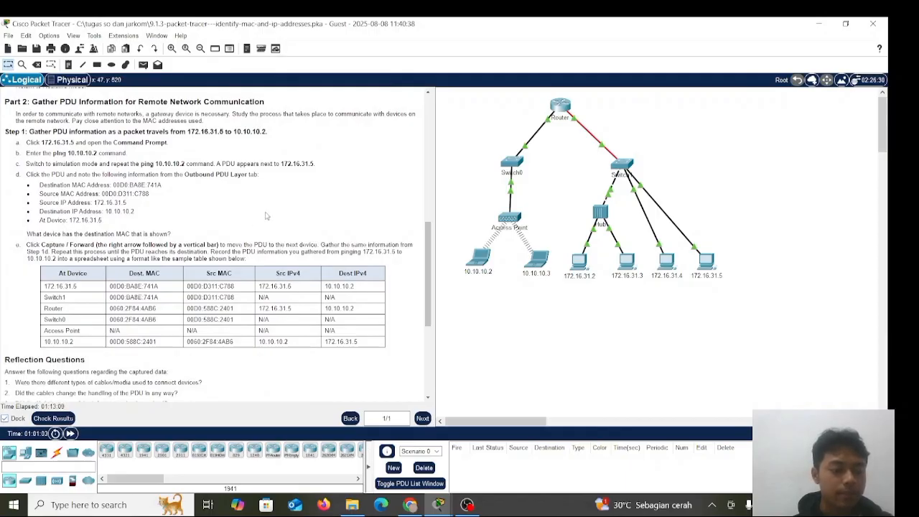
pyautogui.scroll(-1, 267, 216)
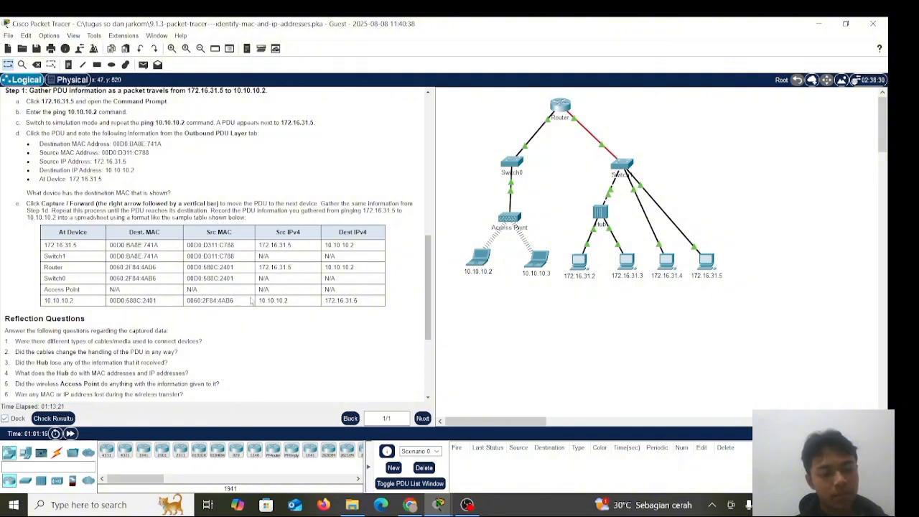
pyautogui.scroll(-3, 206, 314)
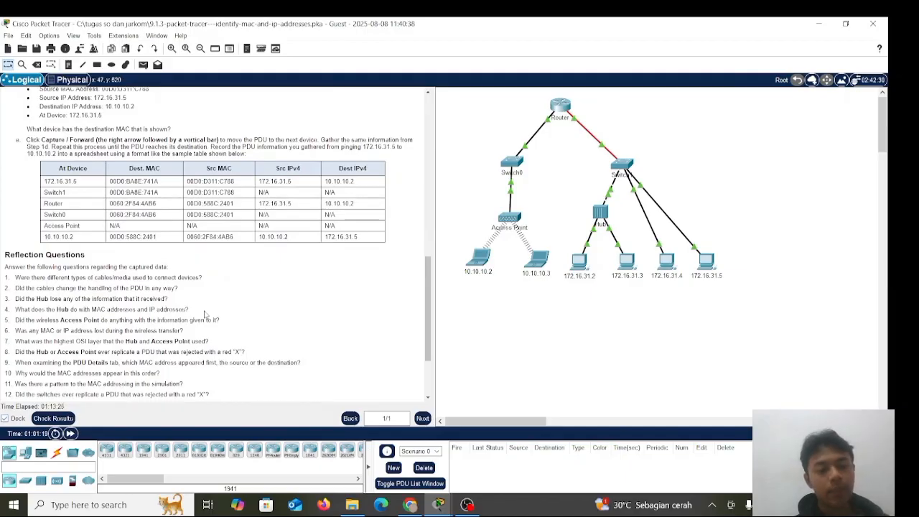
pyautogui.scroll(-2, 206, 314)
pyautogui.scroll(5, 206, 314)
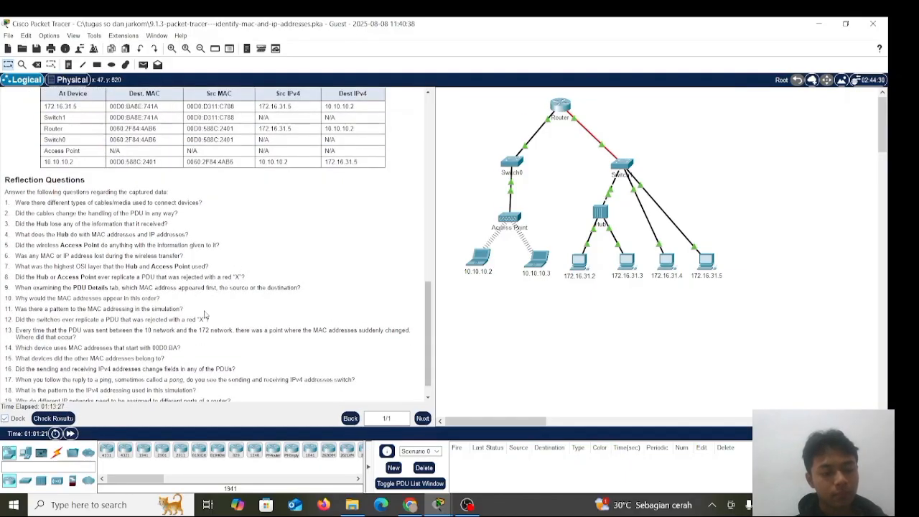
pyautogui.scroll(5, 206, 307)
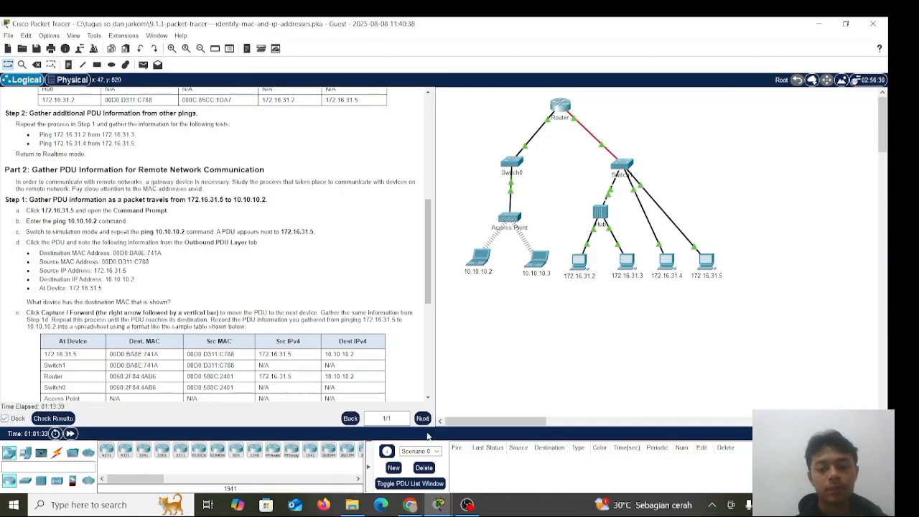
pyautogui.click(469, 505)
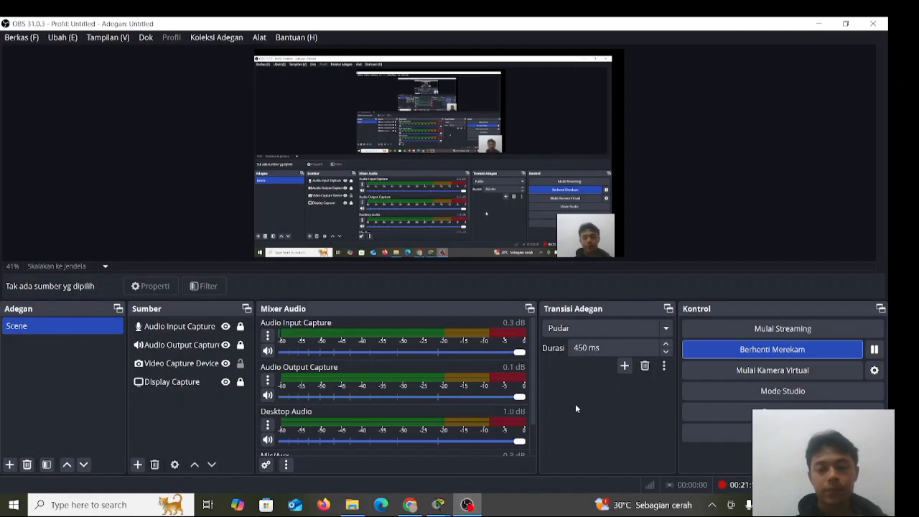